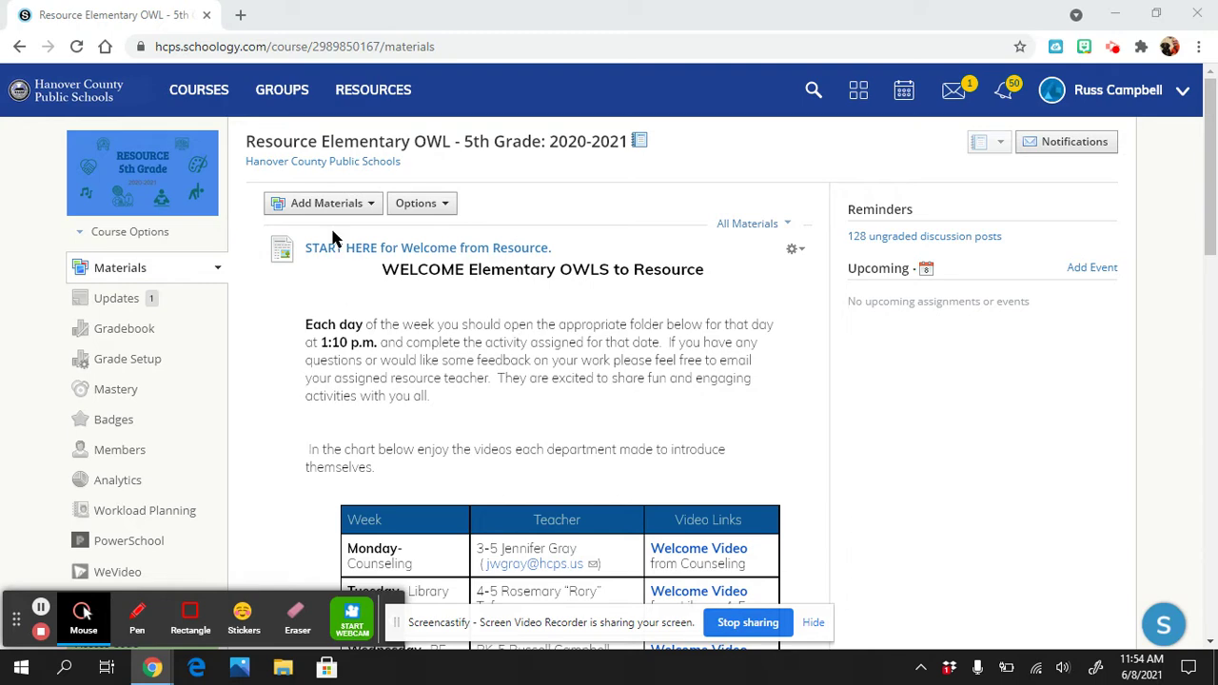
# Step: Open the 5th Grade resource course from the course list and scroll down its materials
pyautogui.click(190, 96)
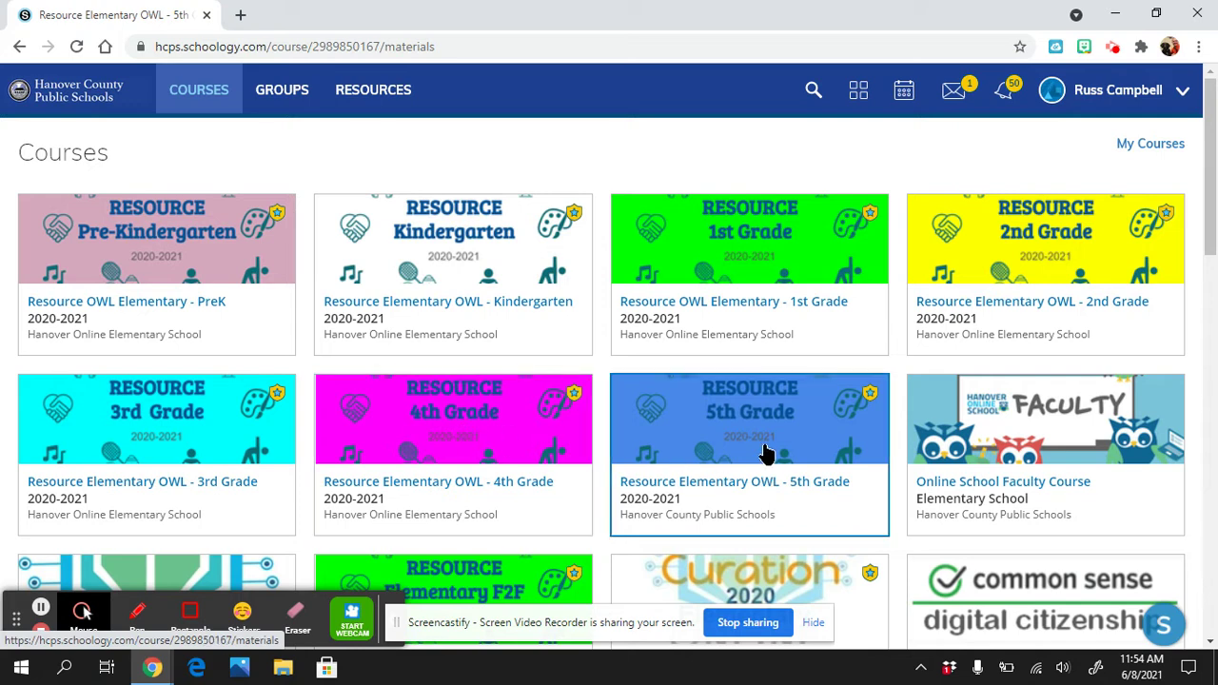
pyautogui.click(768, 454)
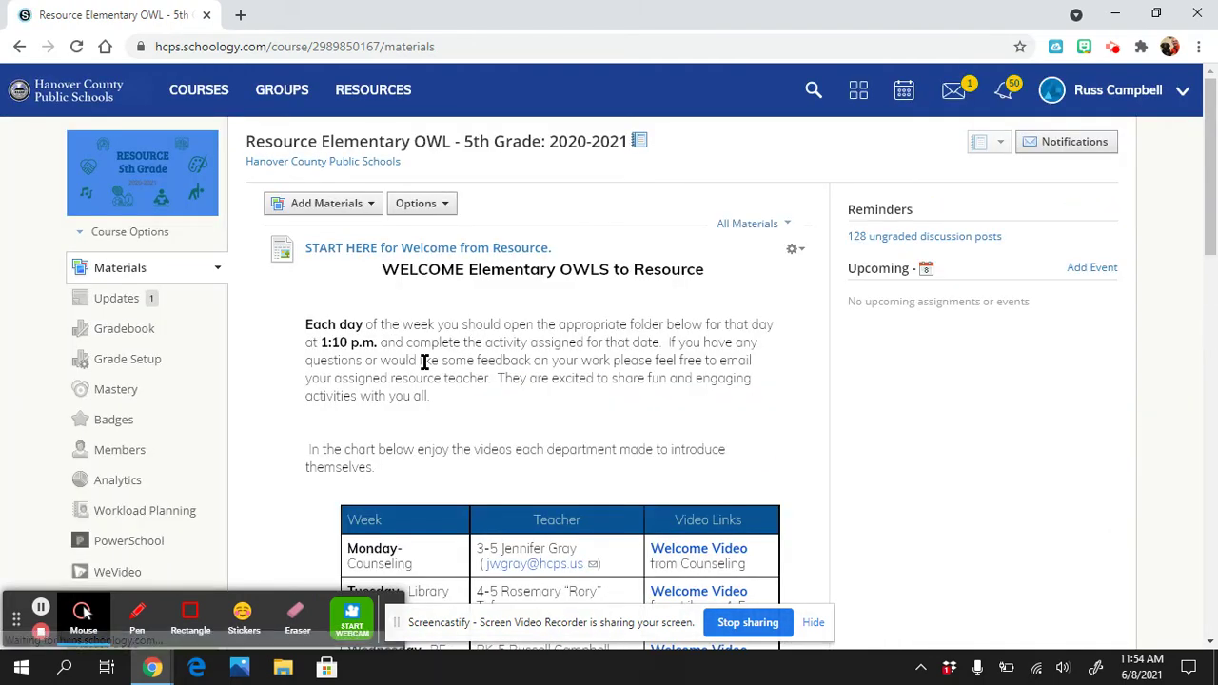
pyautogui.scroll(-1, 424, 362)
pyautogui.scroll(-3, 425, 369)
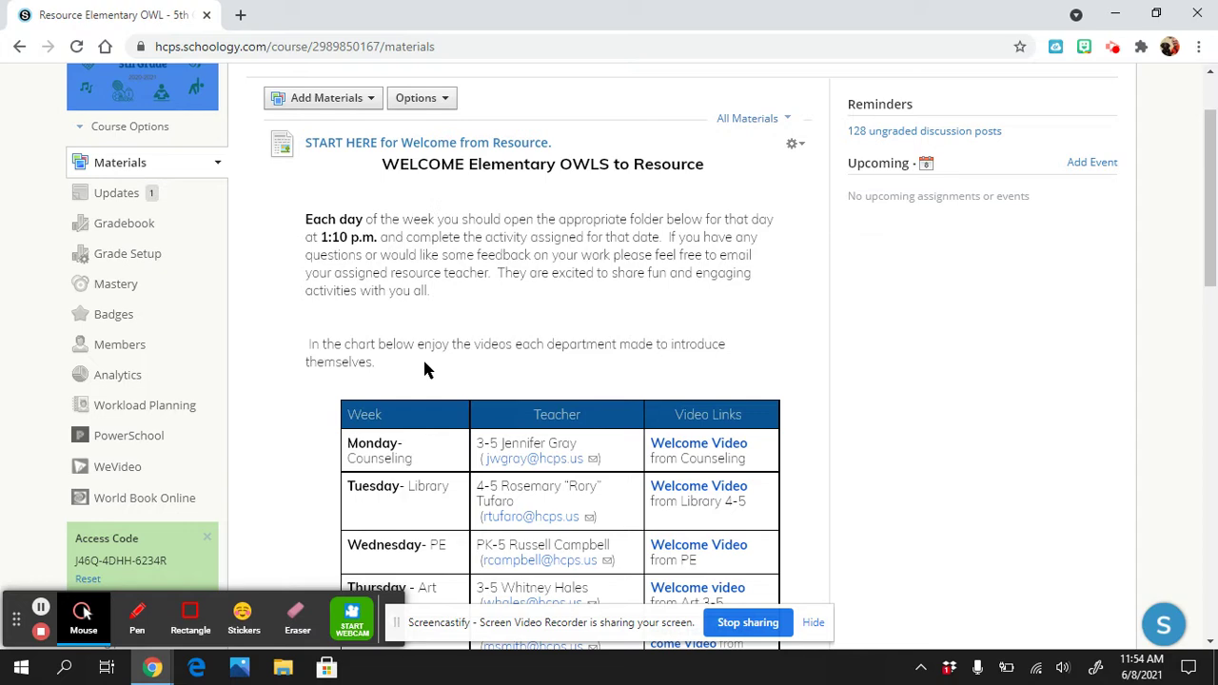
pyautogui.scroll(-1, 425, 370)
pyautogui.scroll(-2, 424, 369)
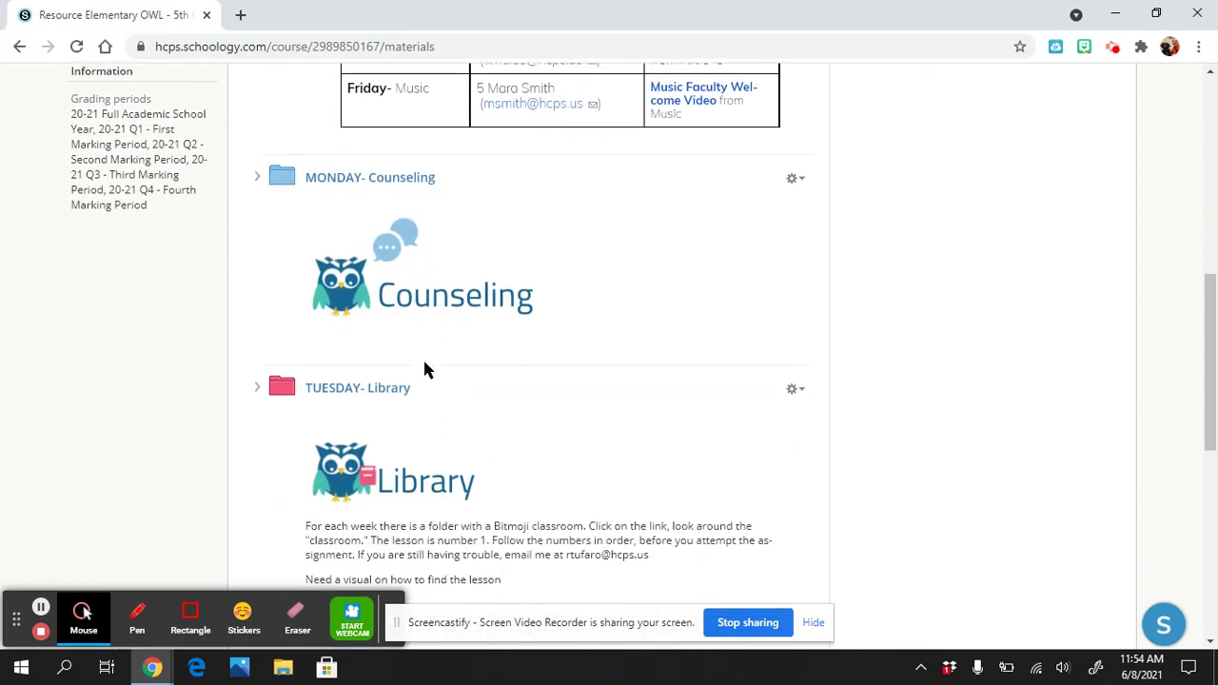
pyautogui.scroll(-1, 424, 370)
pyautogui.scroll(-3, 426, 372)
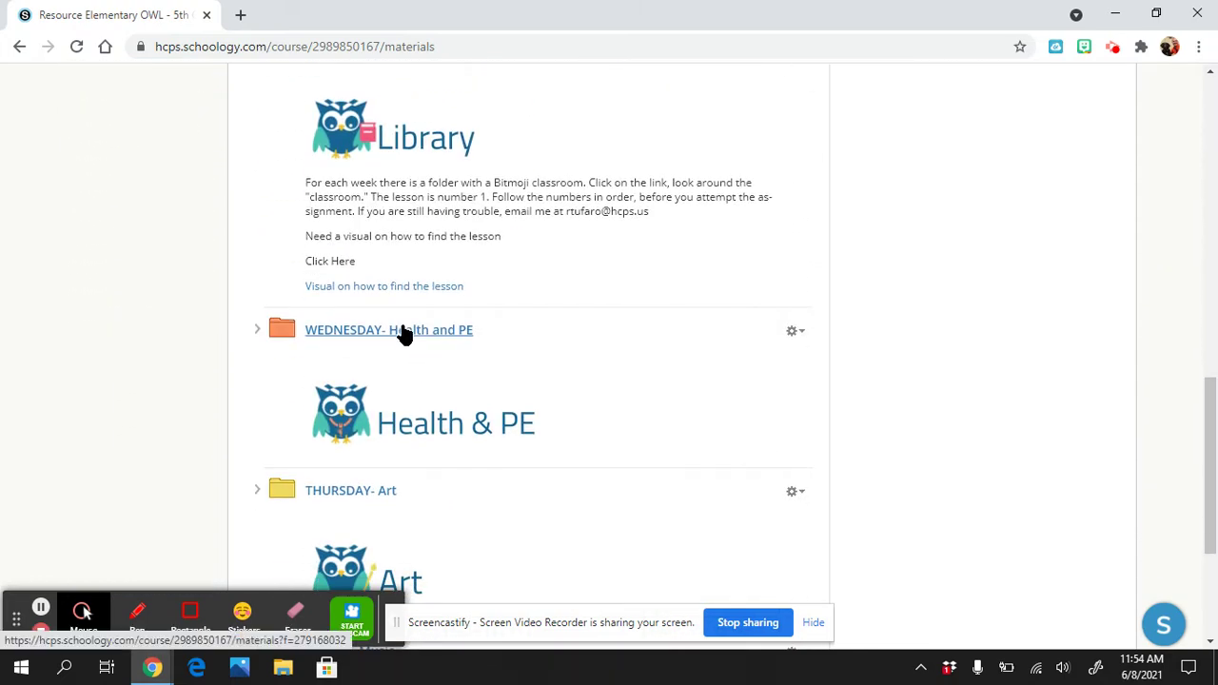
# Step: Open the WEDNESDAY- Health and PE folder and scroll down to Final Farewell
pyautogui.click(407, 333)
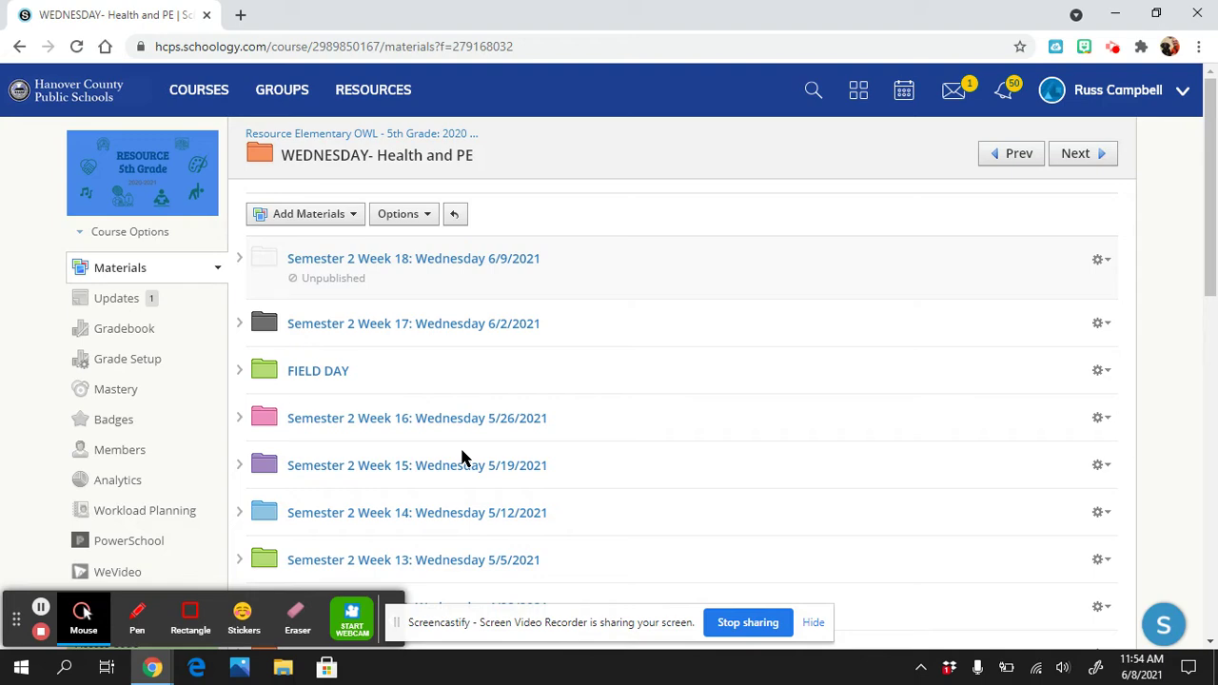
pyautogui.scroll(-3, 462, 458)
pyautogui.scroll(-3, 462, 458)
pyautogui.scroll(-3, 462, 457)
pyautogui.scroll(-1, 462, 458)
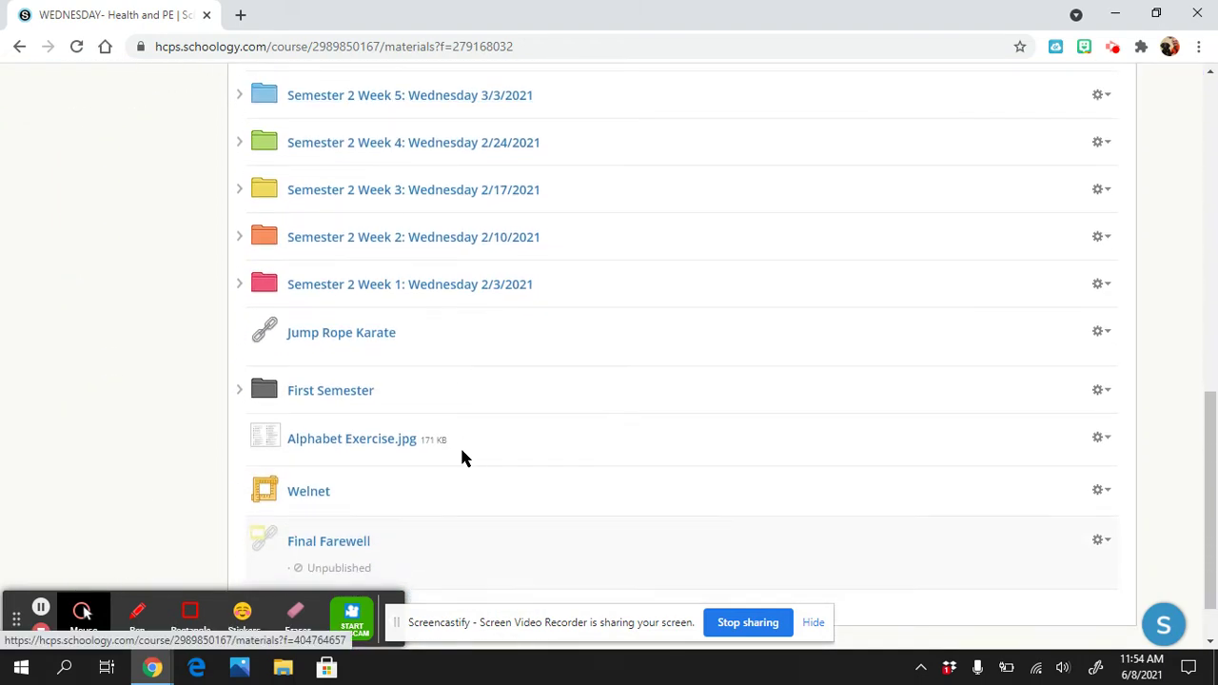
pyautogui.scroll(-1, 462, 458)
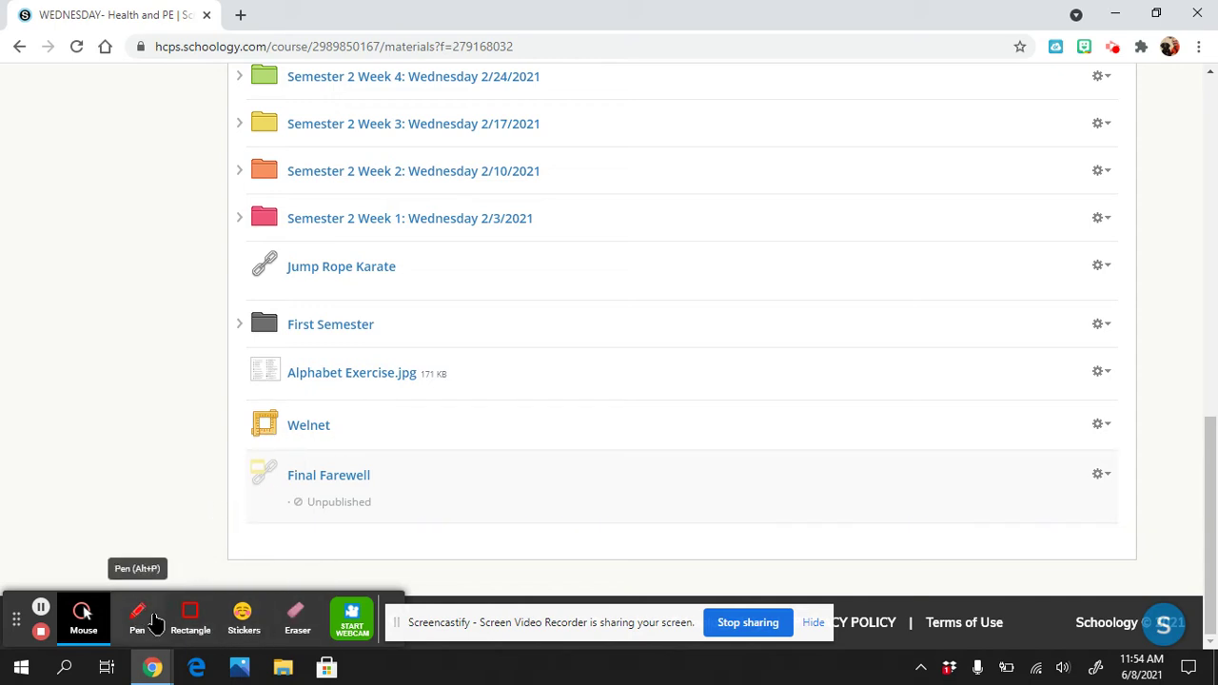
# Step: Circle the Welnet item with the Screencastify pen, clear the annotation, then launch Welnet
pyautogui.click(143, 619)
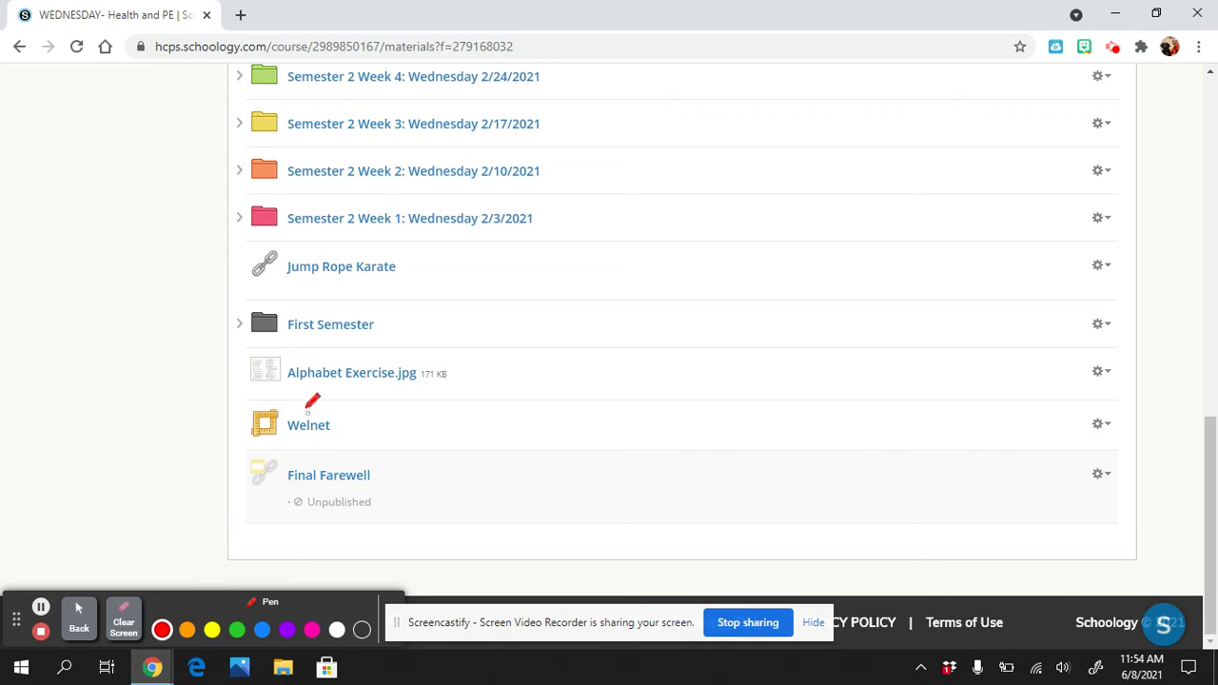
pyautogui.moveTo(309, 393)
pyautogui.mouseDown()
pyautogui.moveTo(345, 441)
pyautogui.moveTo(307, 393)
pyautogui.mouseUp()
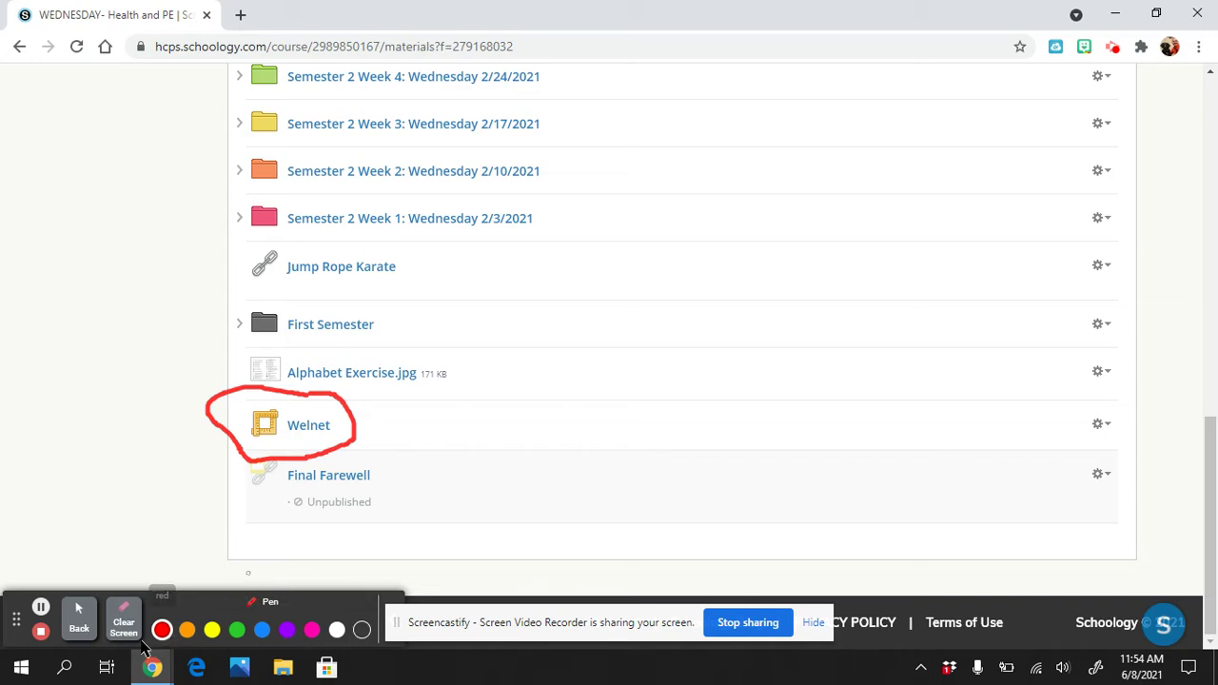
pyautogui.click(127, 623)
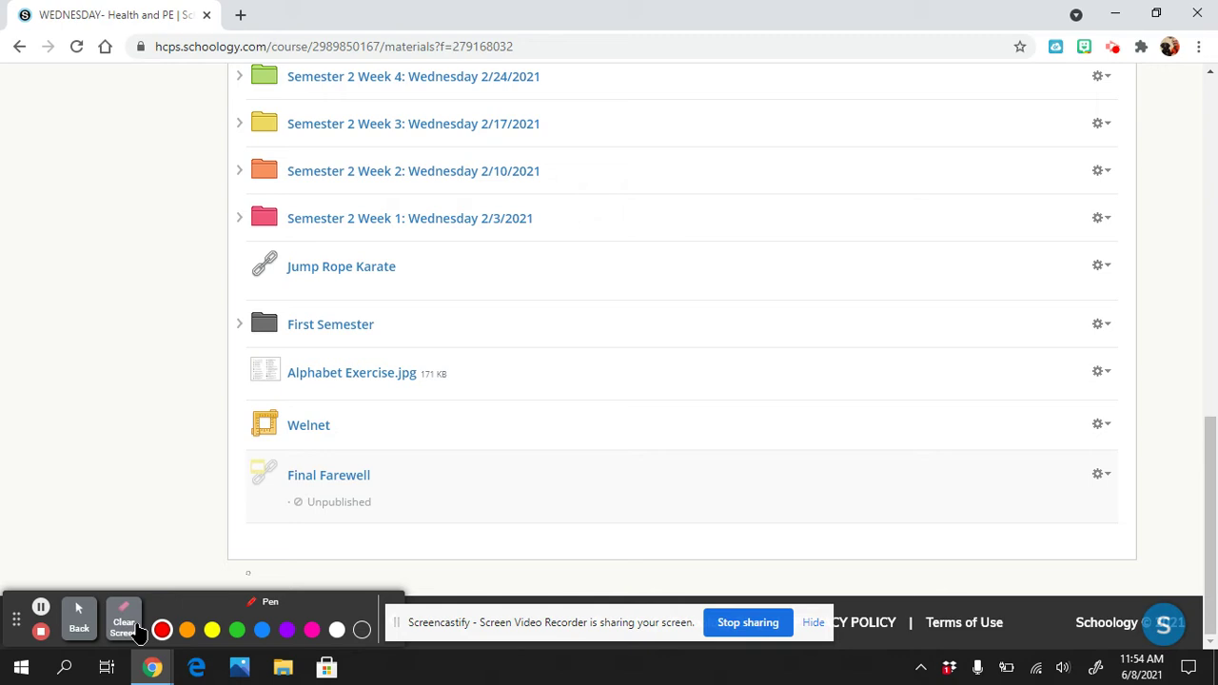
pyautogui.click(79, 618)
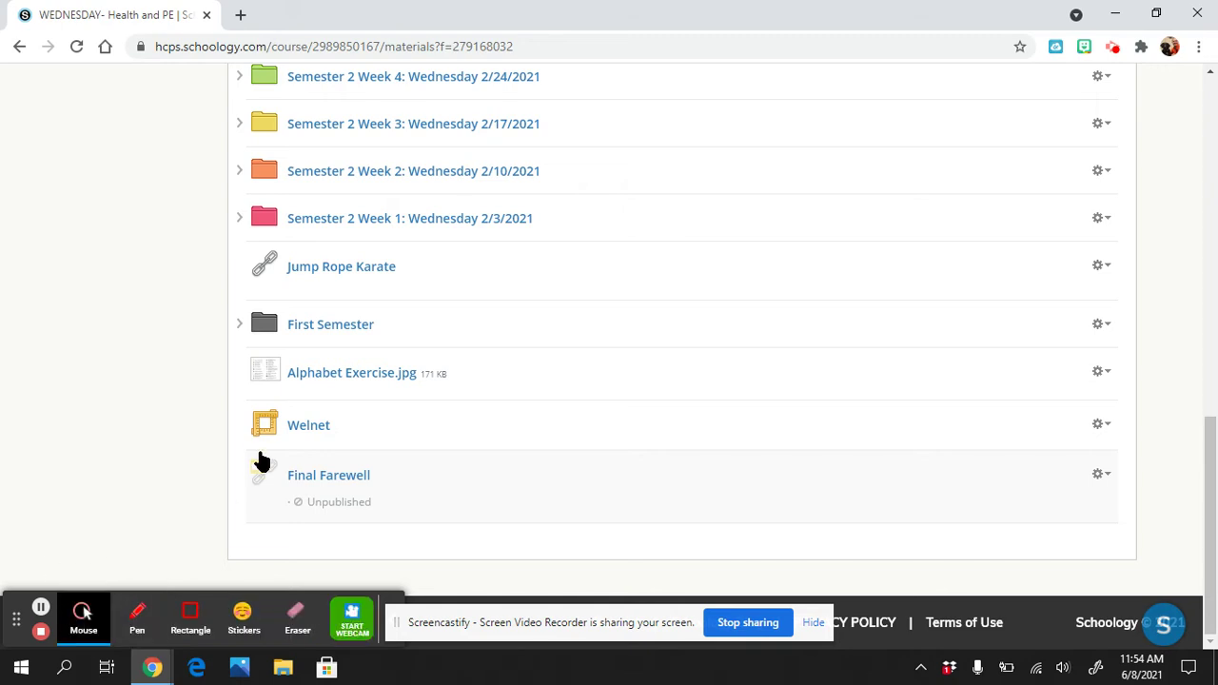
pyautogui.click(322, 430)
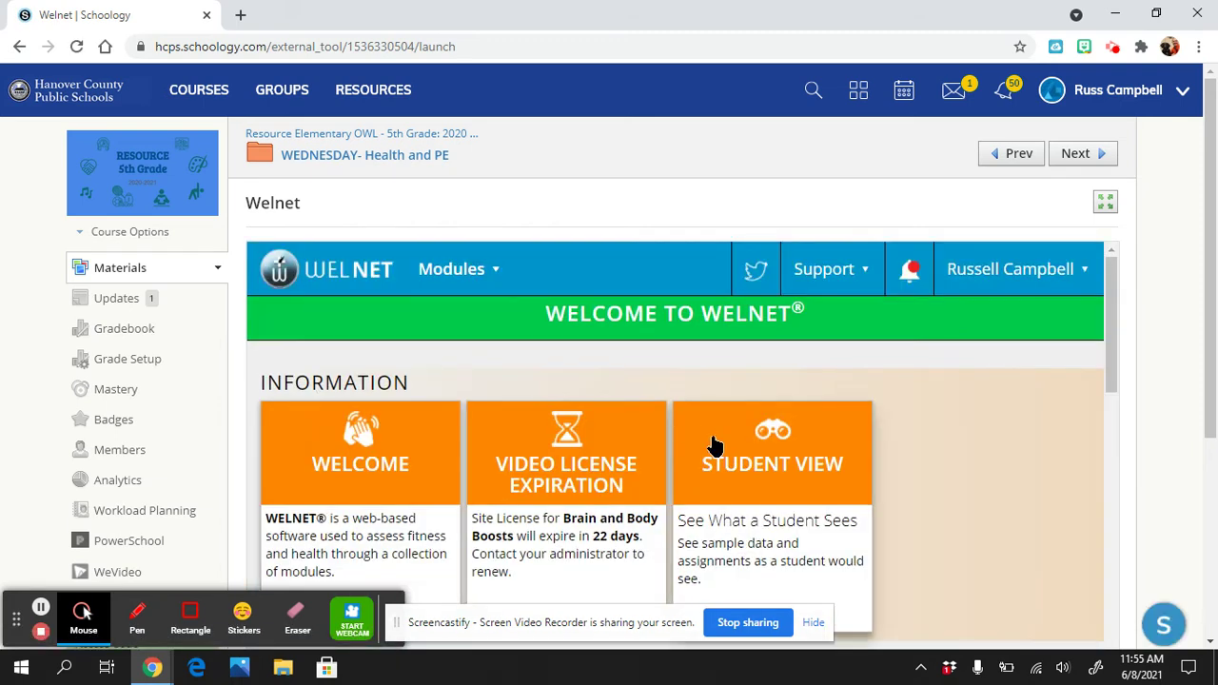
# Step: Enter Welnet's Student View and scroll down to the Fitness, Survey and Behavior Log assignments
pyautogui.click(742, 487)
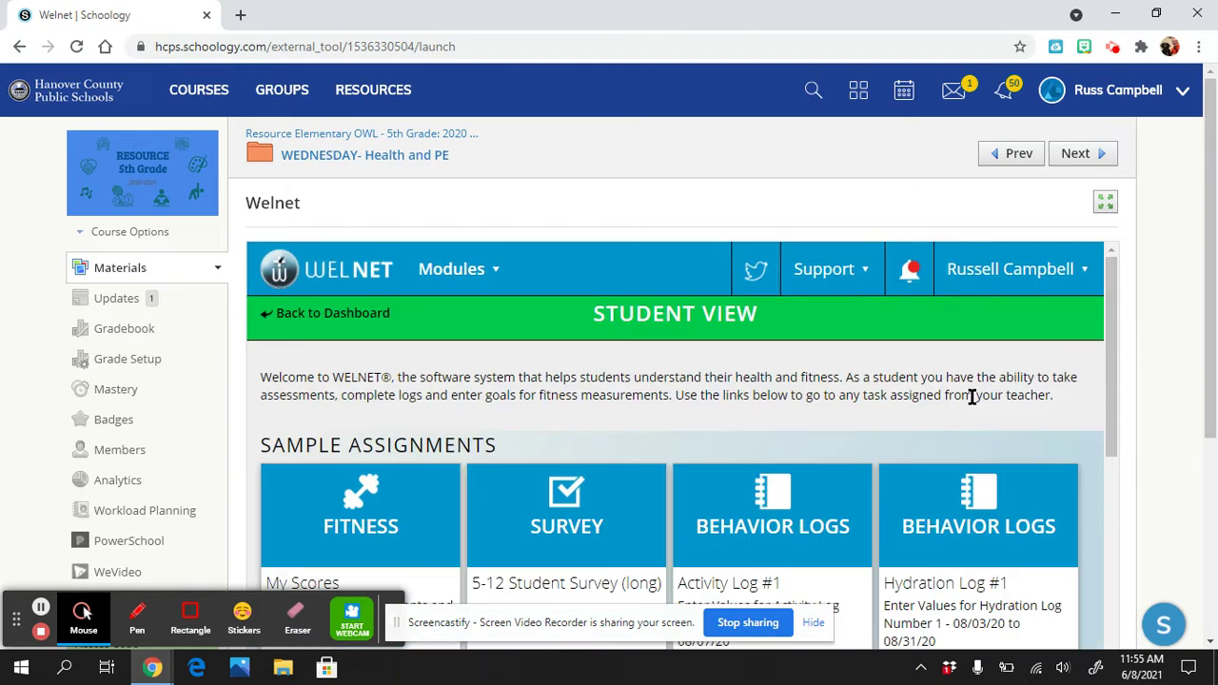
pyautogui.scroll(-1, 1012, 379)
pyautogui.scroll(-1, 1012, 379)
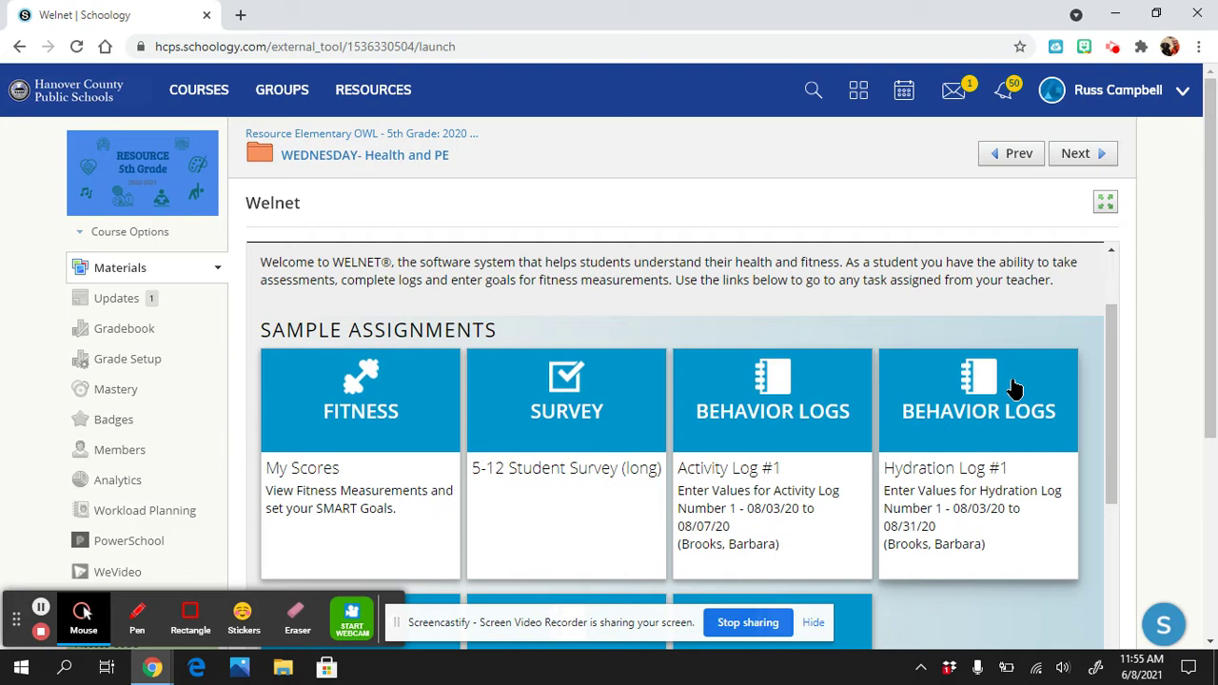
pyautogui.scroll(-1, 1014, 383)
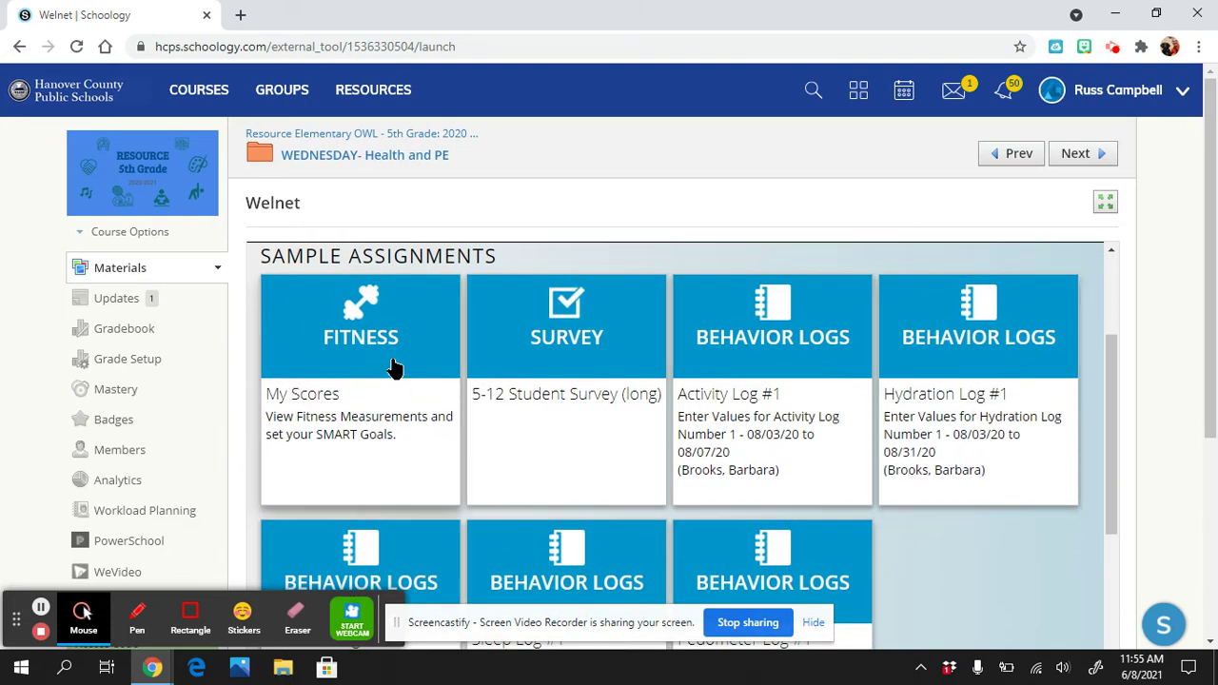
# Step: Open the Fitness My Scores assignment and focus the Resting HR Step Challenge Post box
pyautogui.click(315, 397)
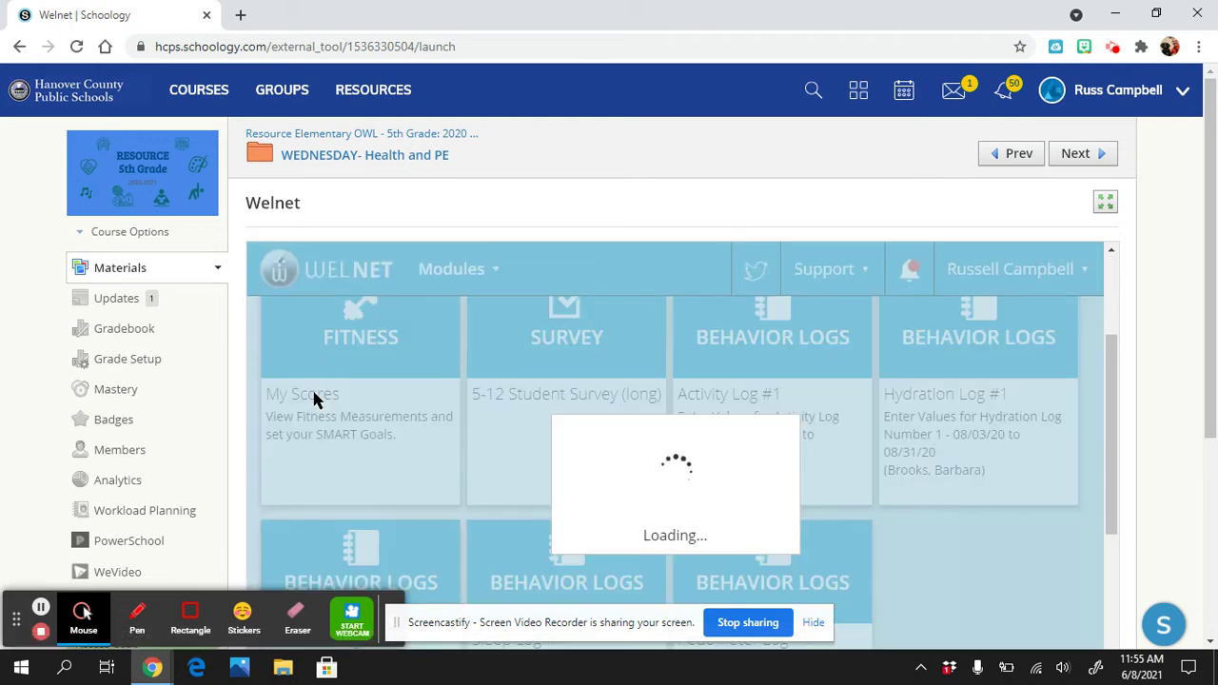
pyautogui.scroll(-2, 568, 381)
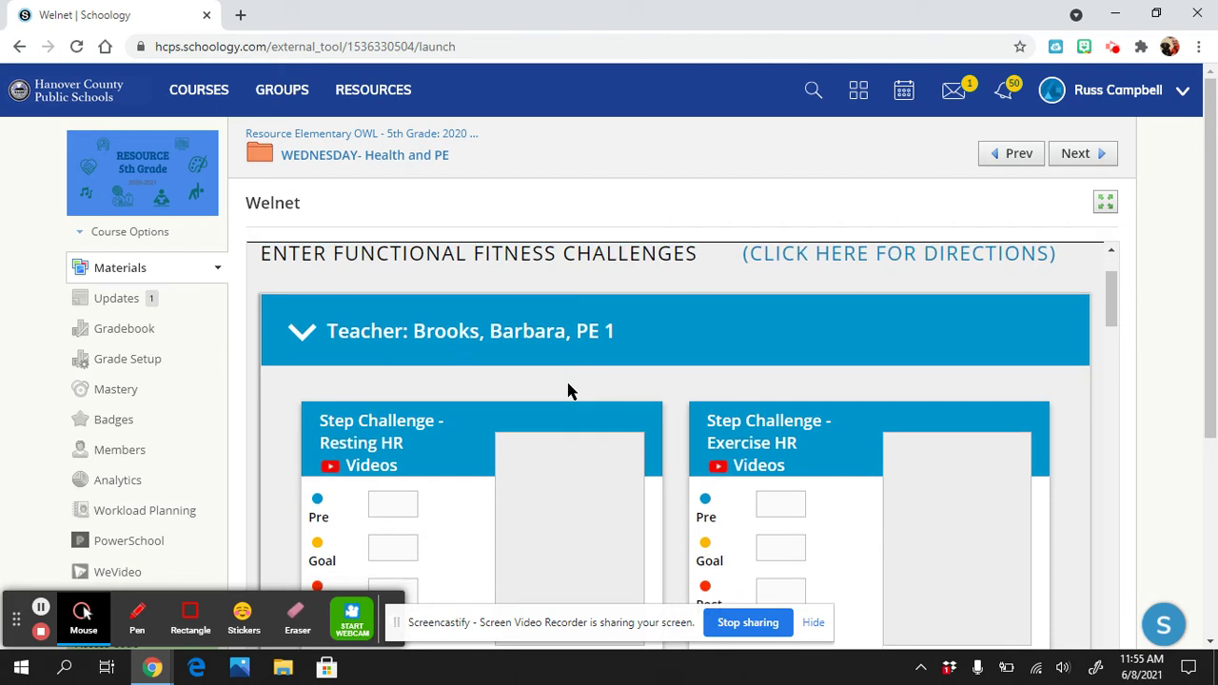
pyautogui.scroll(-1, 568, 390)
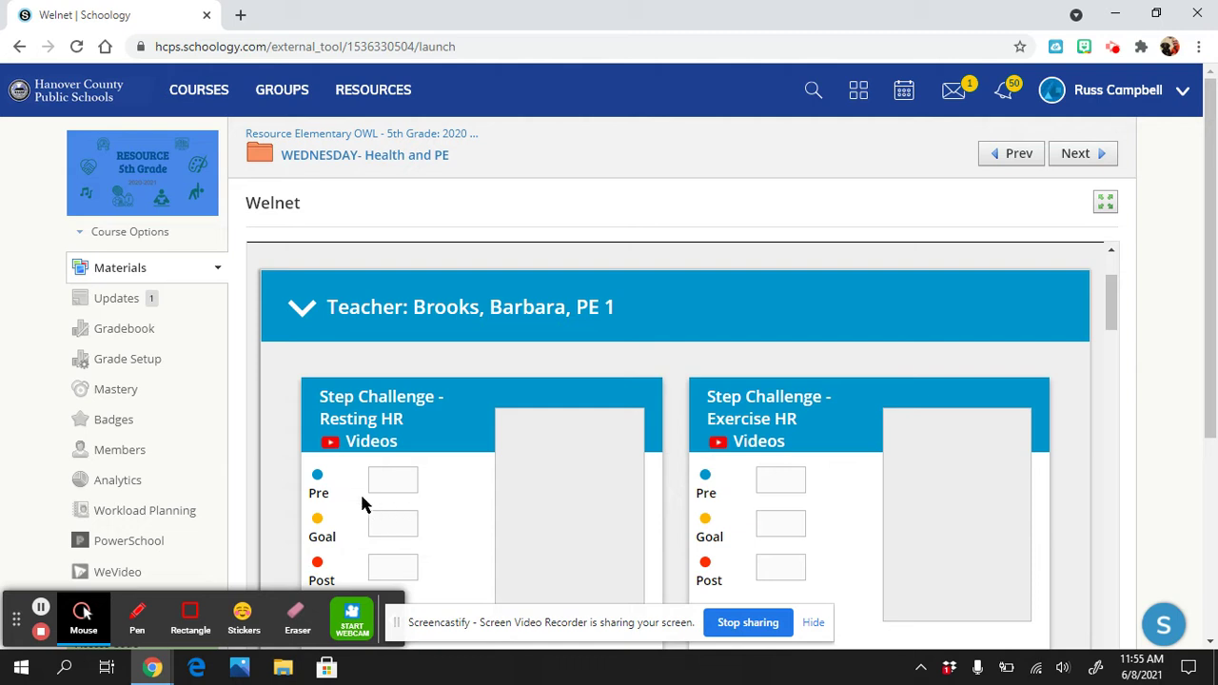
pyautogui.scroll(-2, 452, 476)
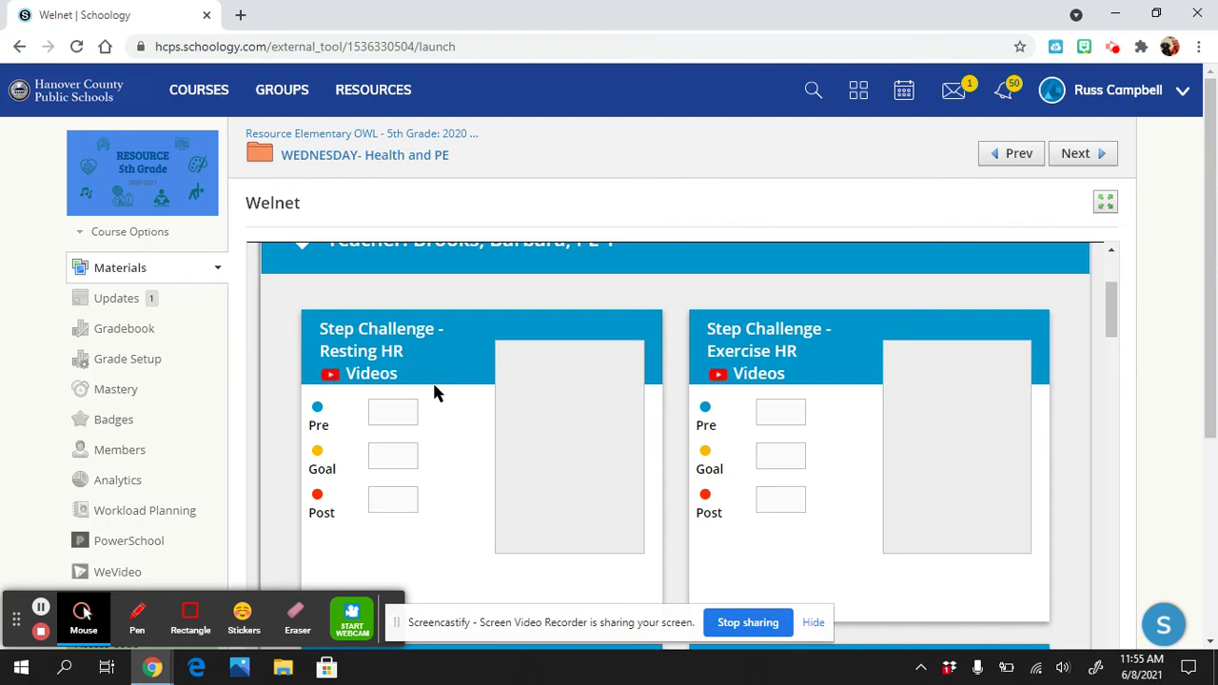
pyautogui.click(401, 511)
pyautogui.scroll(-3, 396, 505)
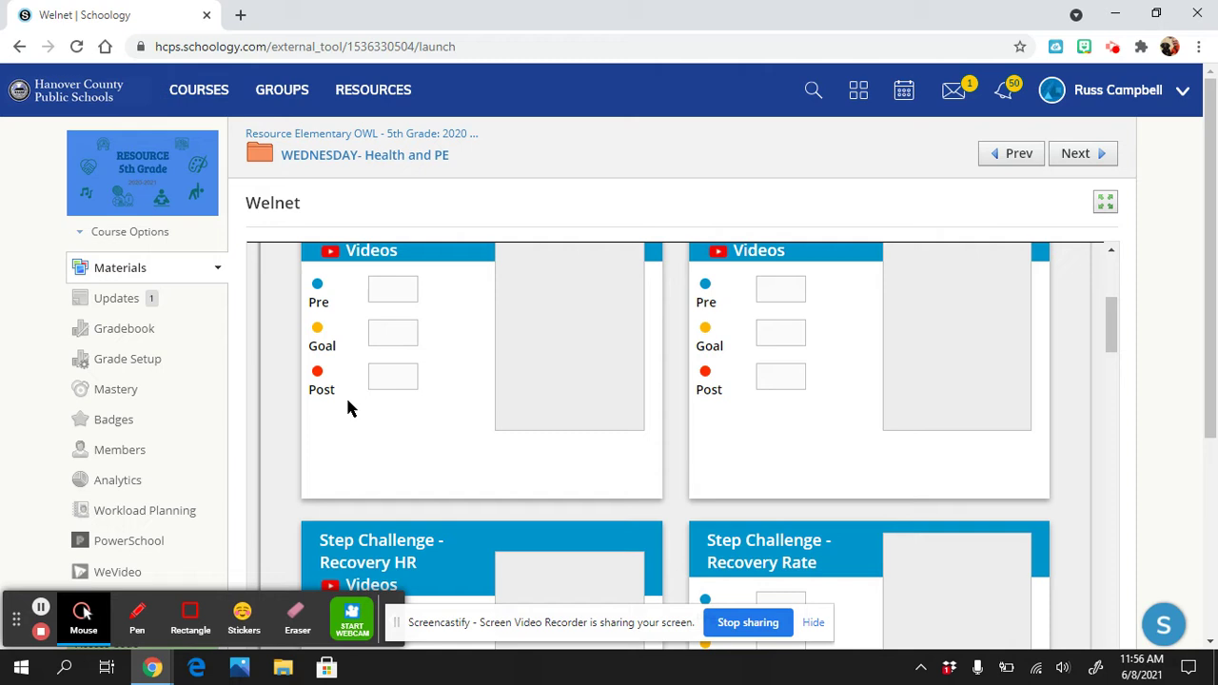
# Step: Hand-write an example score of 64 over the Resting HR Post box with the Screencastify pen
pyautogui.click(137, 617)
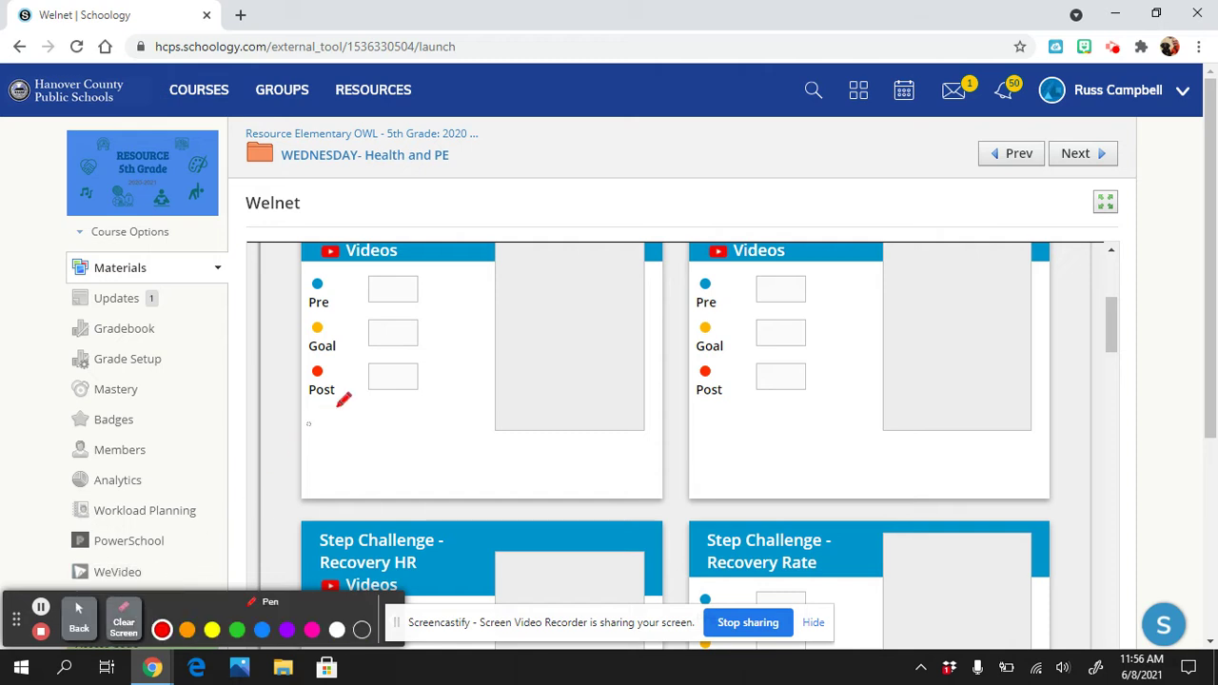
pyautogui.moveTo(380, 369); pyautogui.dragTo(386, 373)
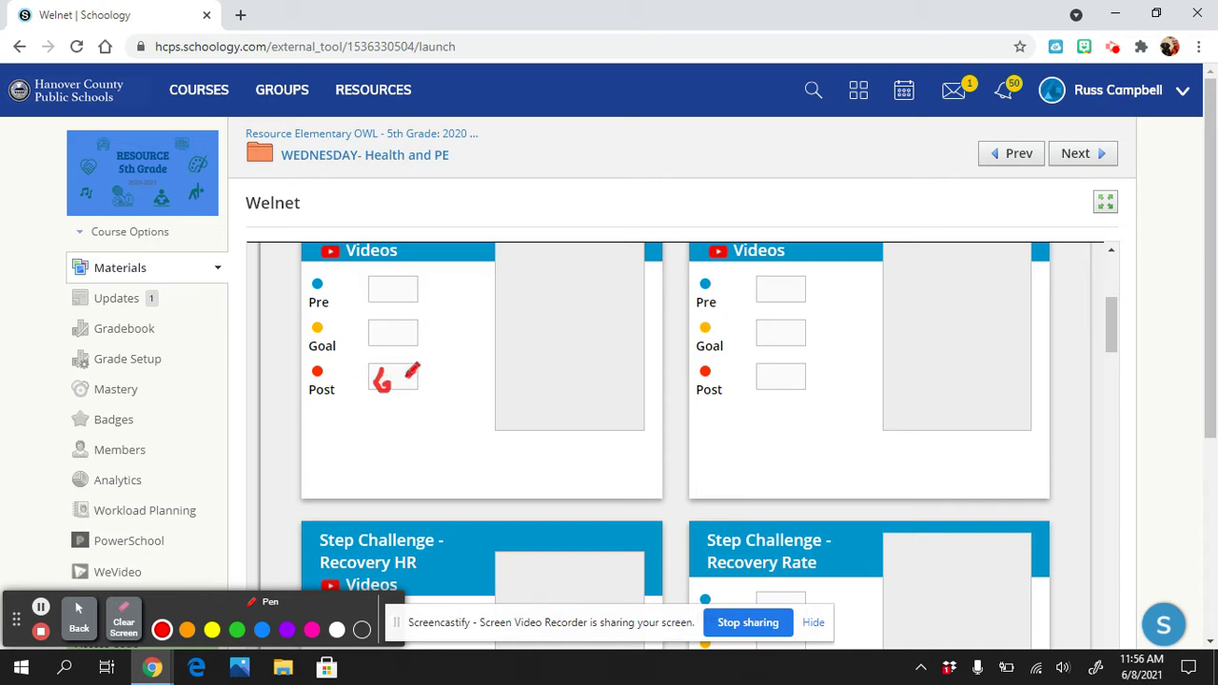
pyautogui.moveTo(405, 372); pyautogui.dragTo(430, 354)
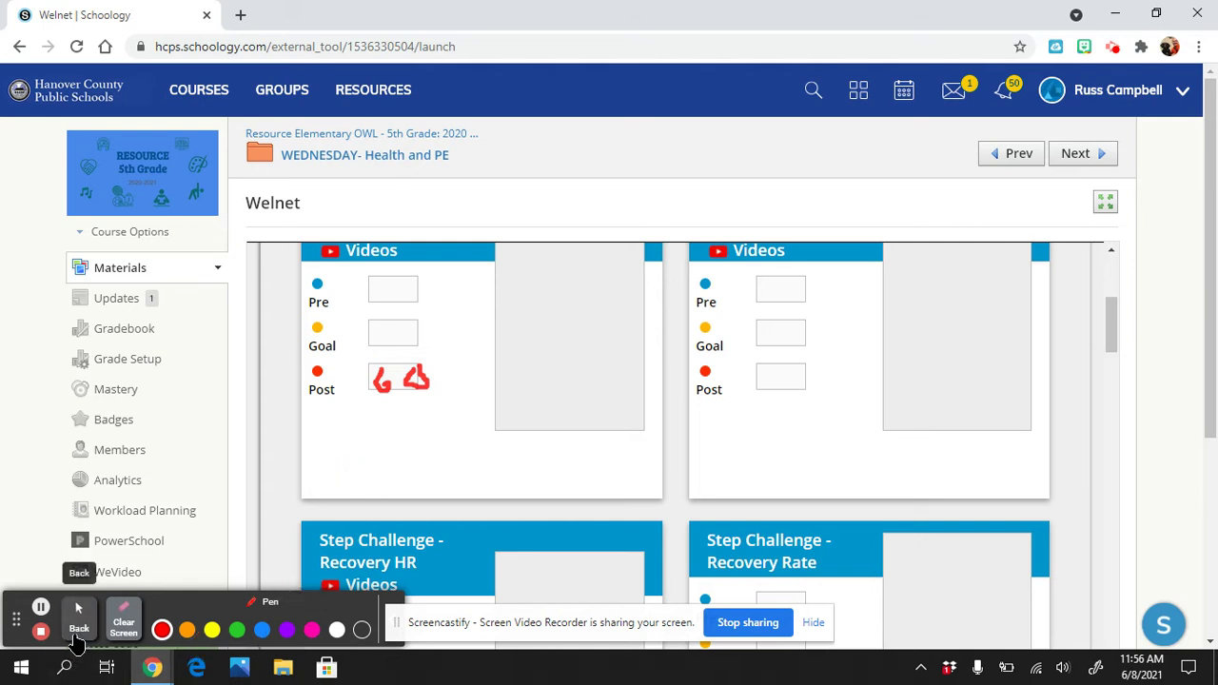
pyautogui.click(76, 636)
# Step: Scroll the Welnet form down to the Recovery HR and Recovery Rate Step Challenge cards
pyautogui.click(78, 621)
pyautogui.scroll(1, 717, 445)
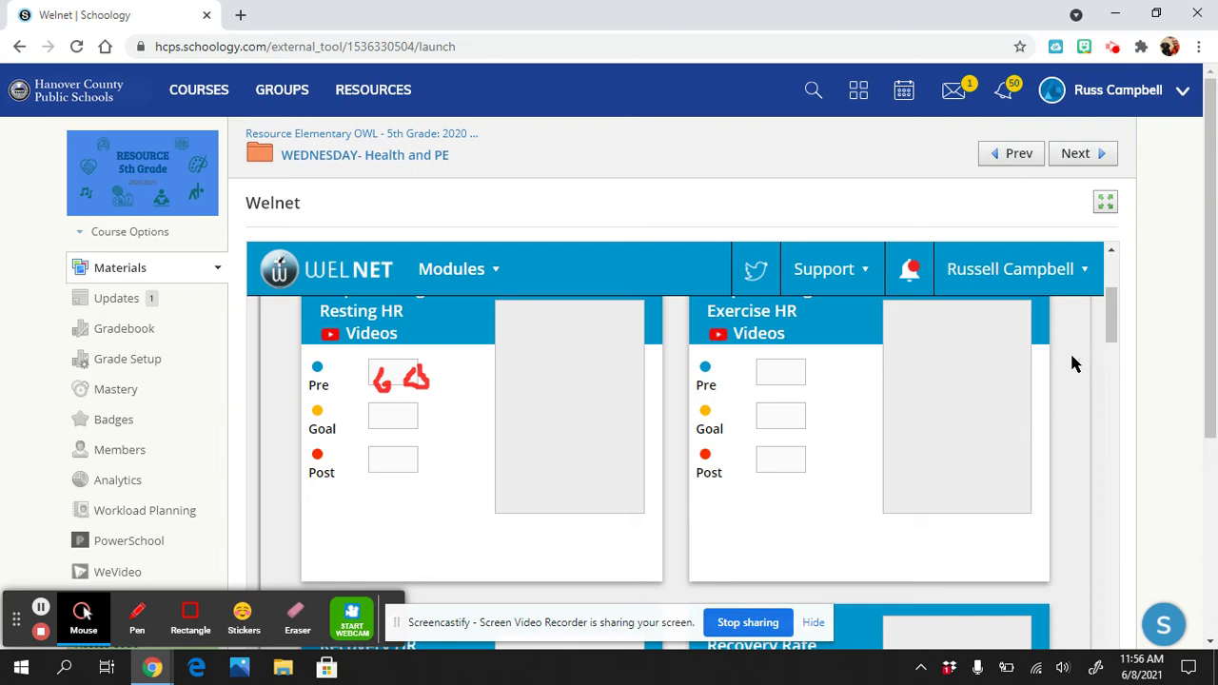
pyautogui.scroll(1, 902, 417)
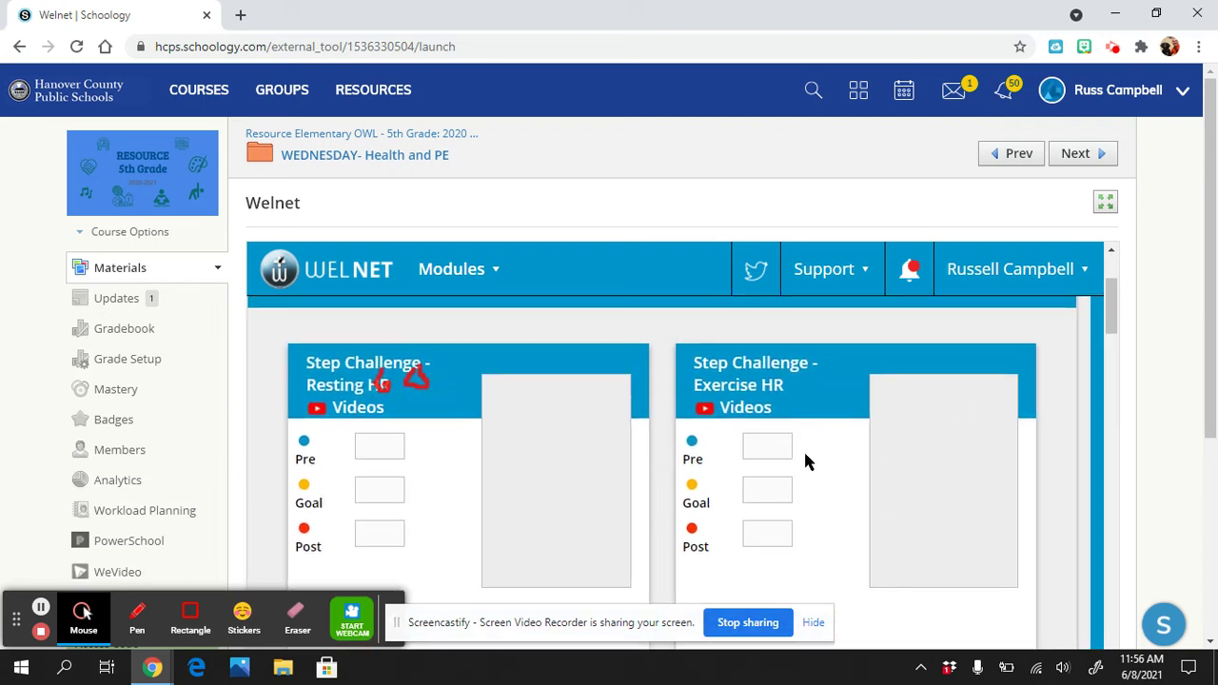
pyautogui.scroll(-1, 804, 461)
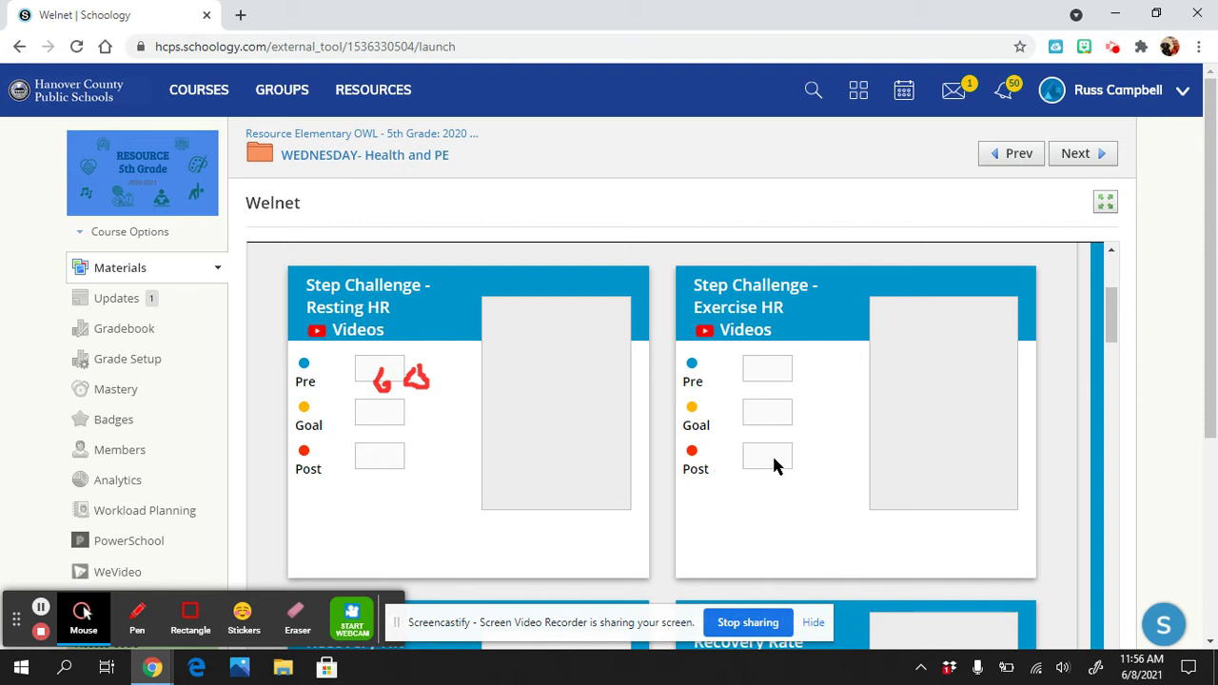
pyautogui.scroll(-3, 556, 441)
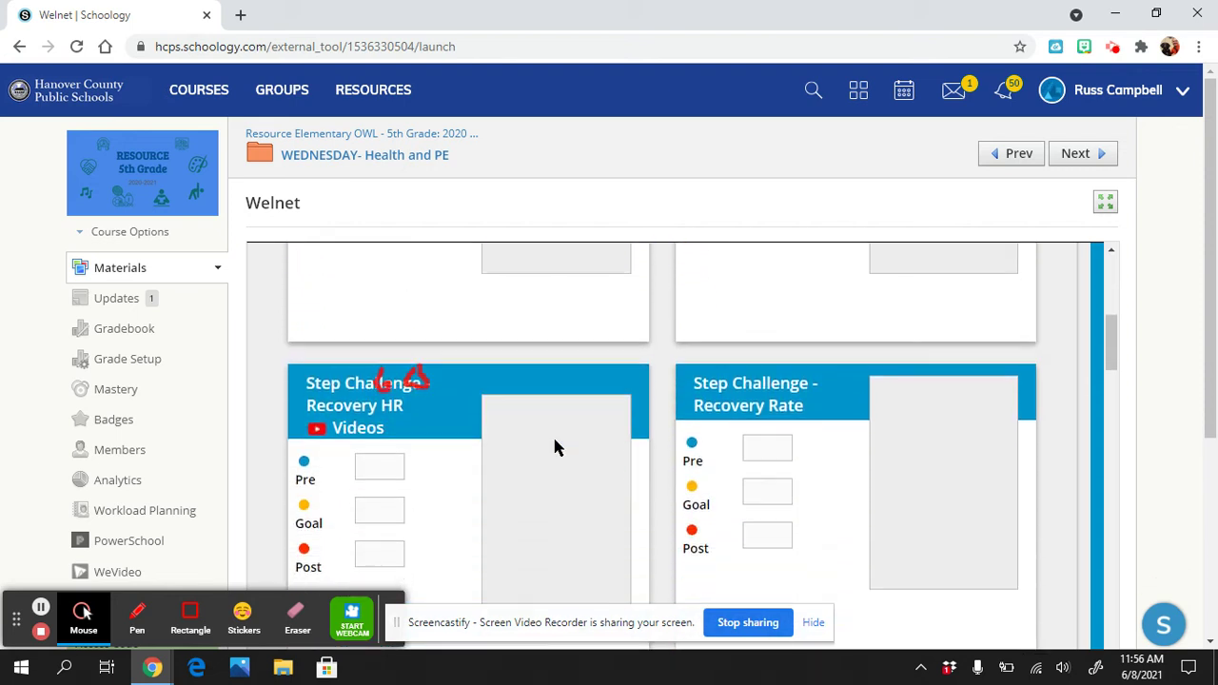
pyautogui.scroll(-1, 556, 447)
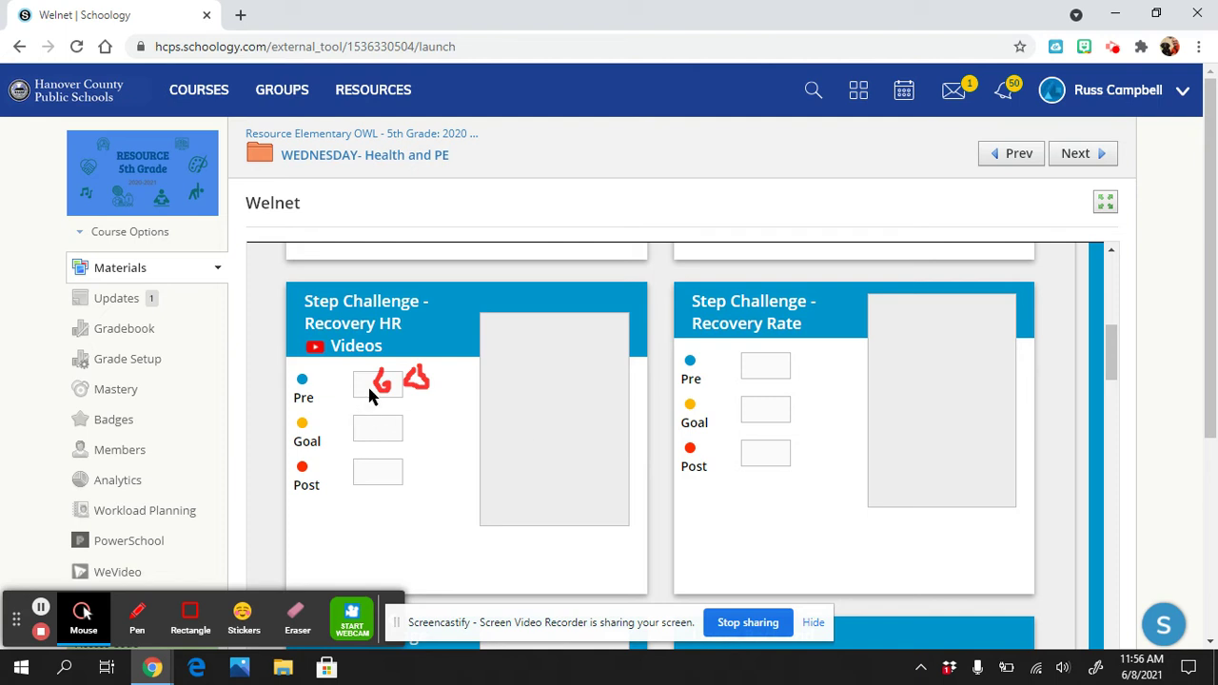
# Step: Wipe the handwritten 64 with Screencastify's Clear Screen and return to mouse mode
pyautogui.click(137, 619)
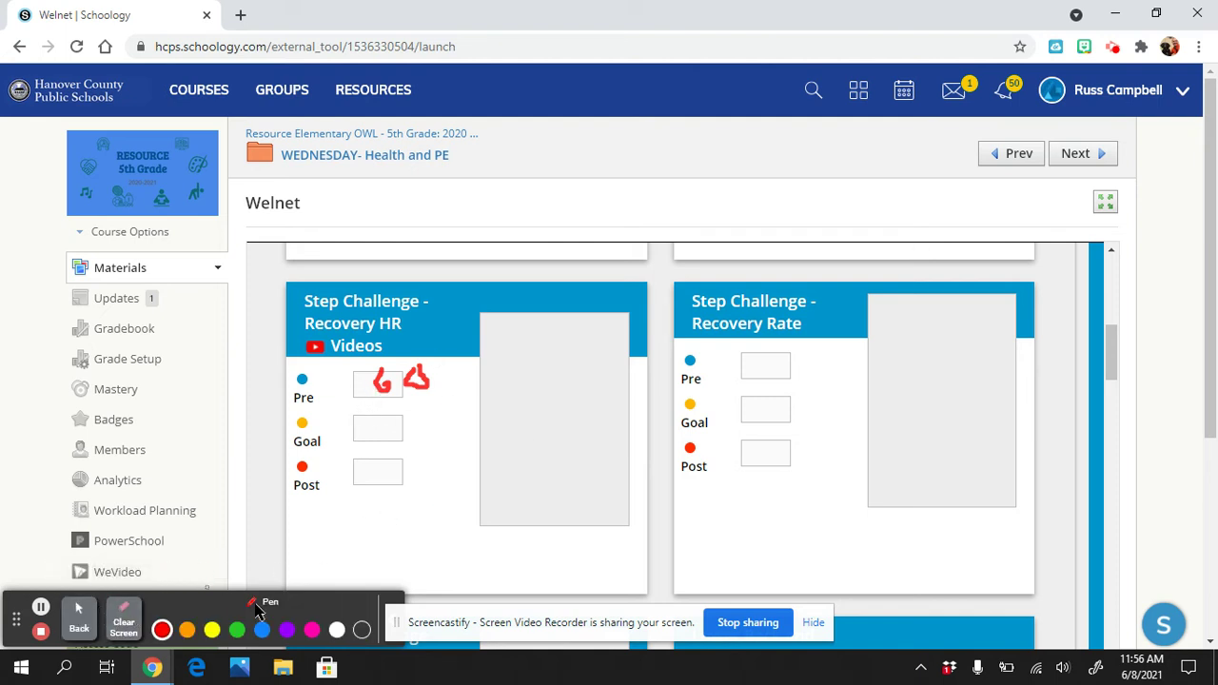
pyautogui.click(124, 623)
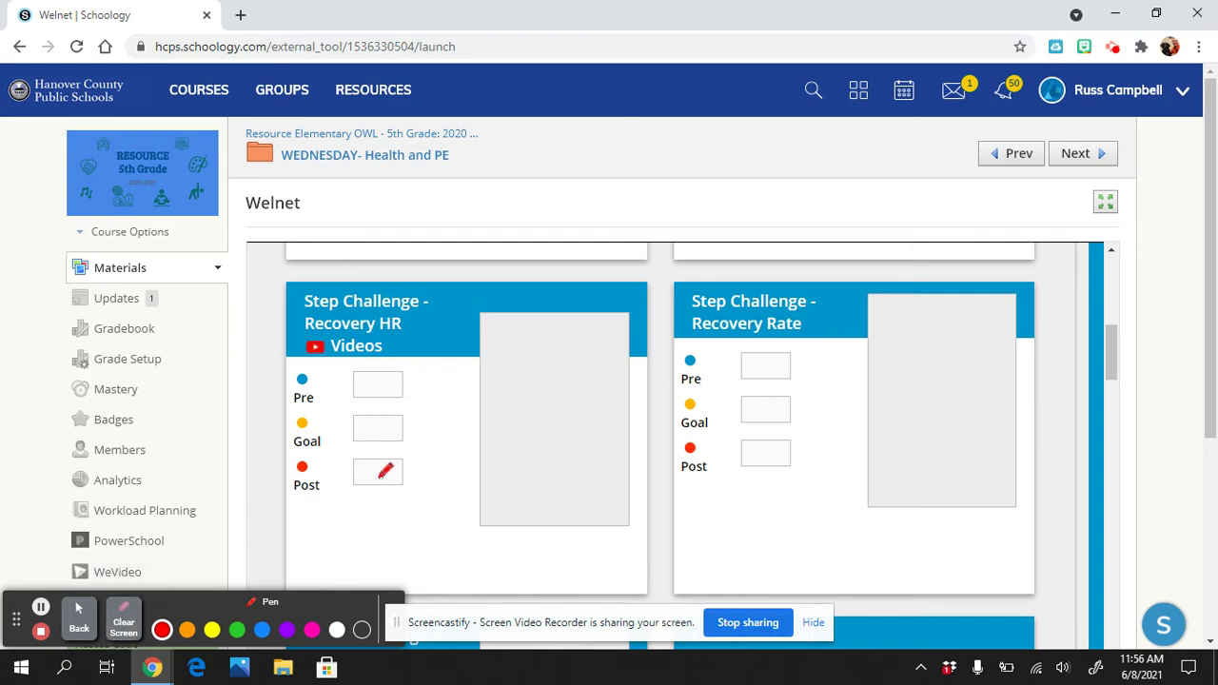
pyautogui.click(79, 614)
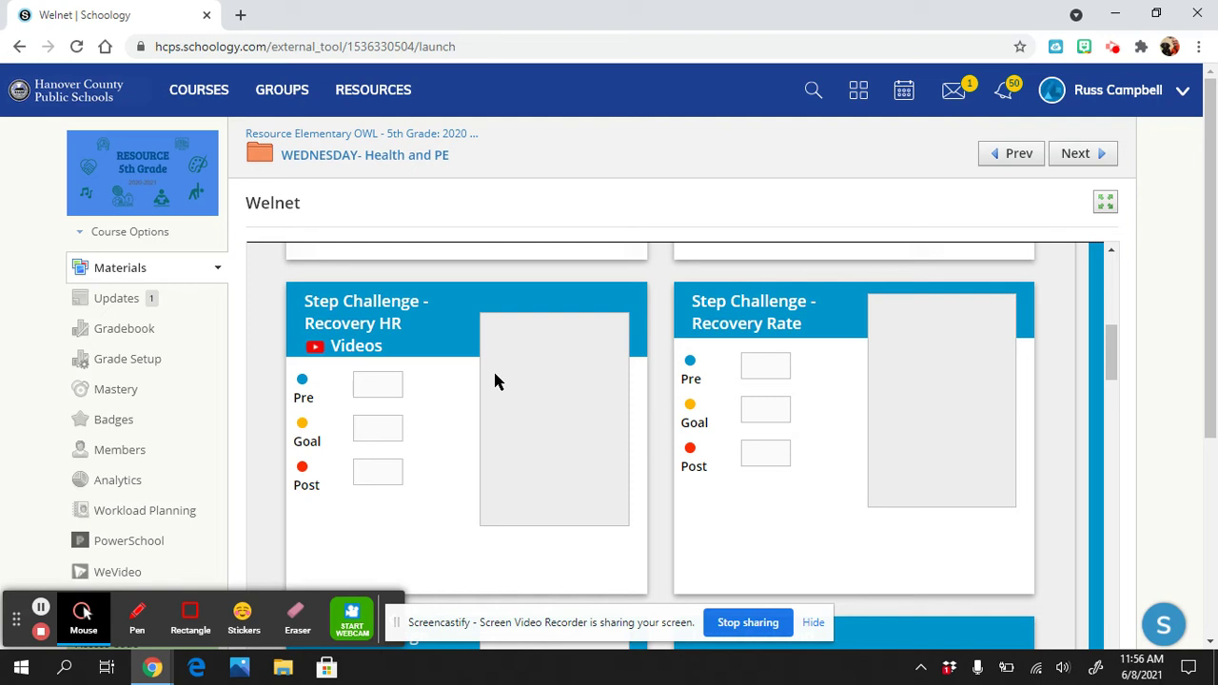
# Step: Scroll past the Standing Balance cards to the fitness-improvement plan and SMART Goals boxes
pyautogui.scroll(-4, 679, 384)
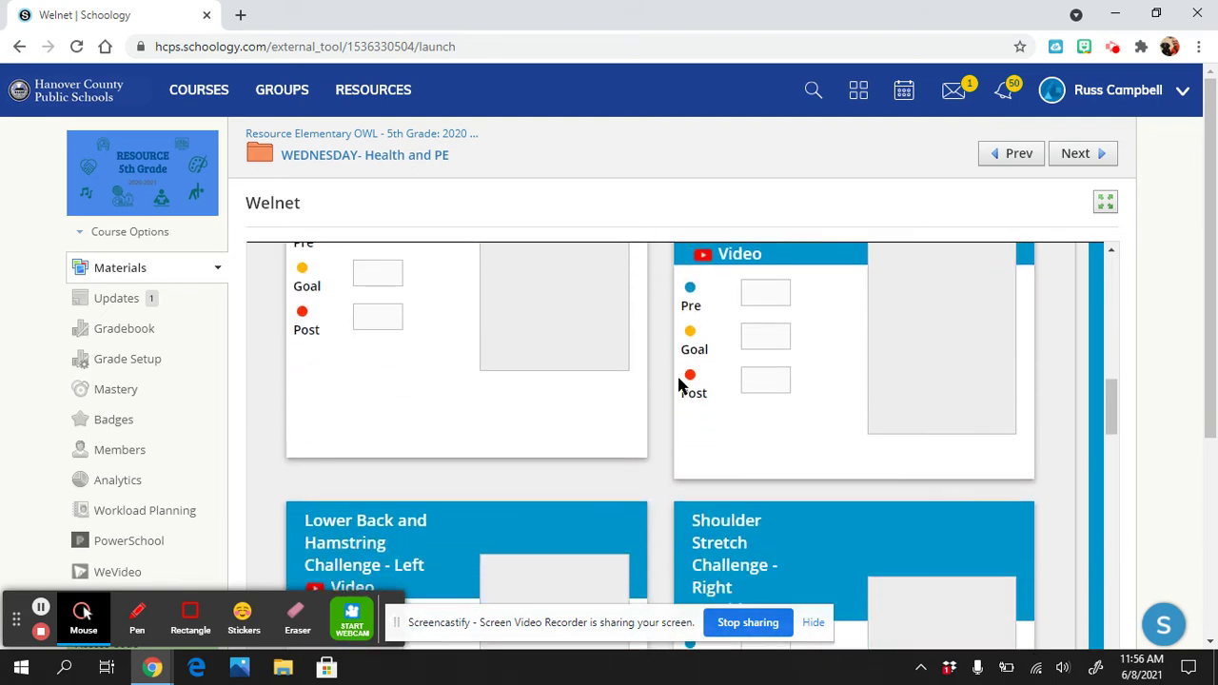
pyautogui.scroll(-3, 679, 383)
pyautogui.scroll(2, 679, 384)
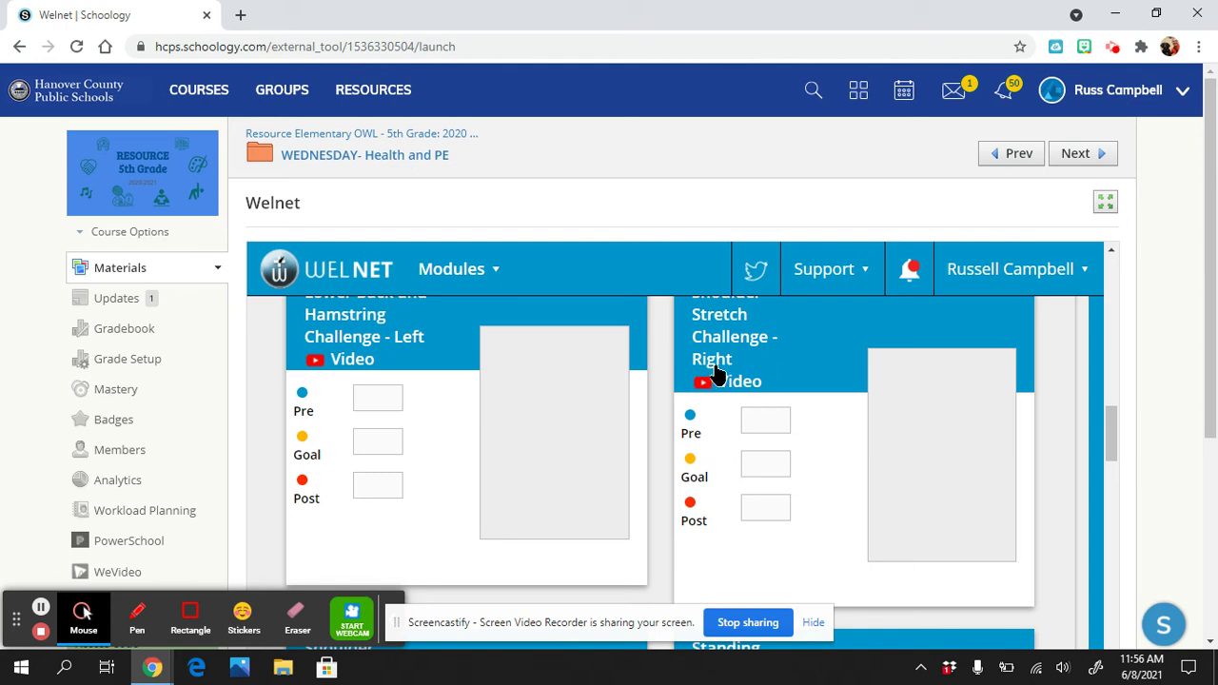
pyautogui.scroll(1, 716, 371)
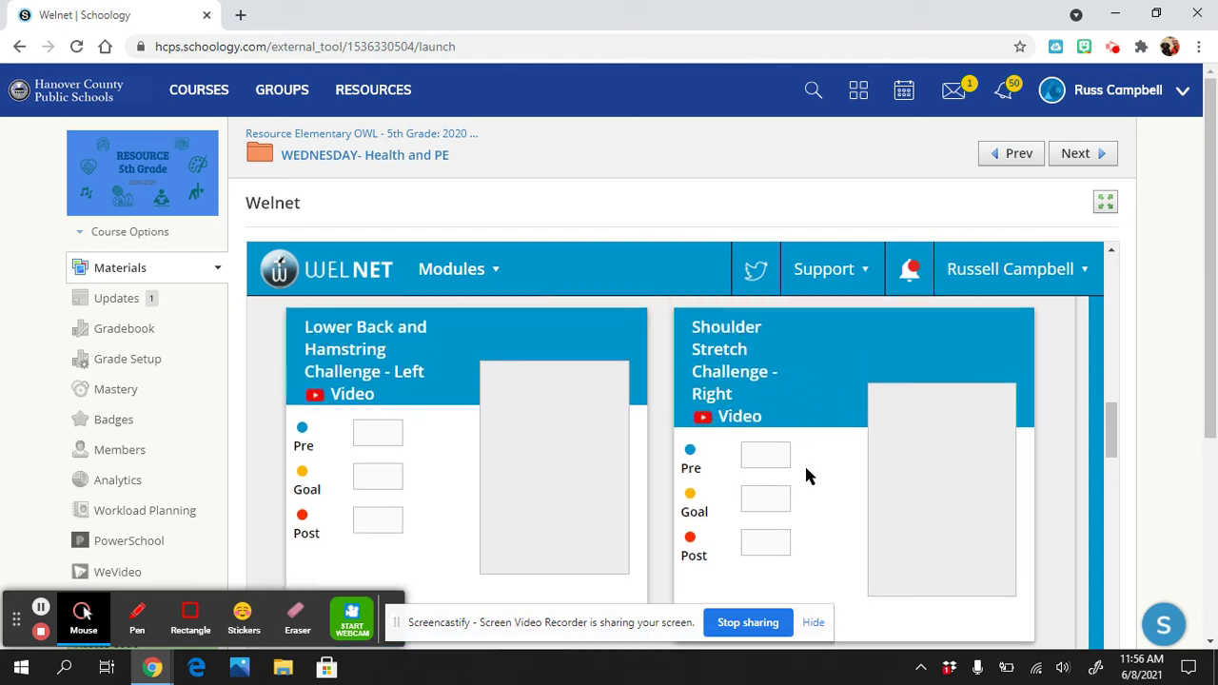
pyautogui.scroll(-3, 629, 558)
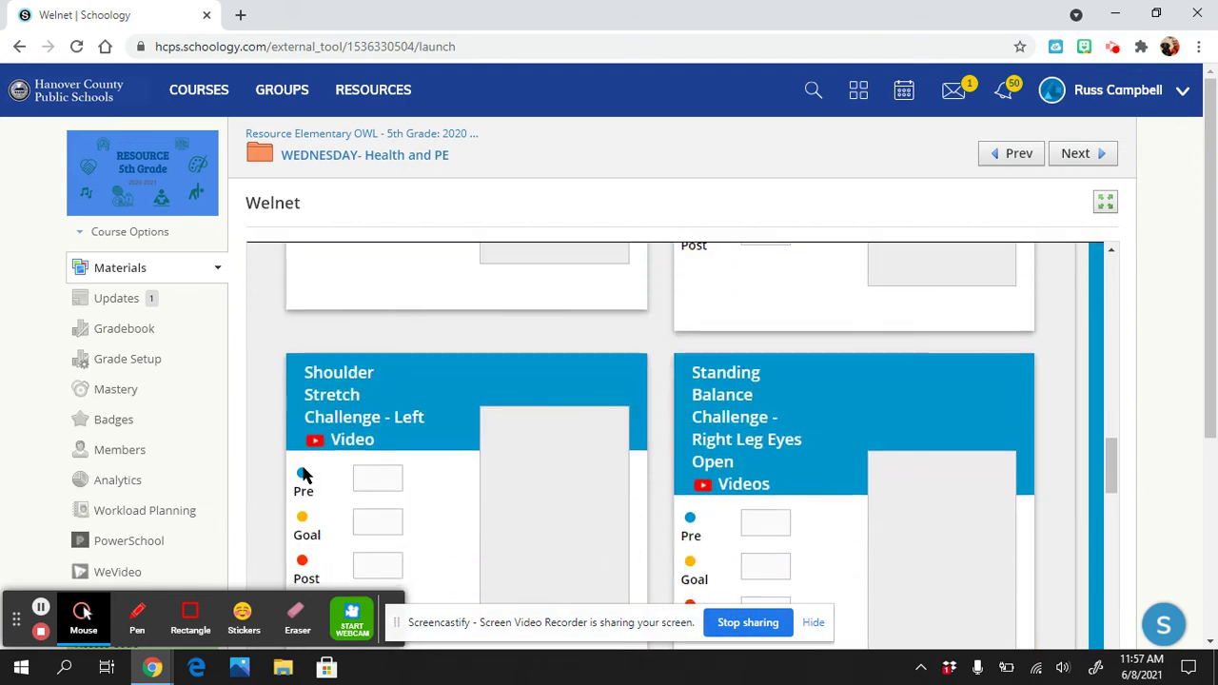
pyautogui.scroll(-2, 380, 490)
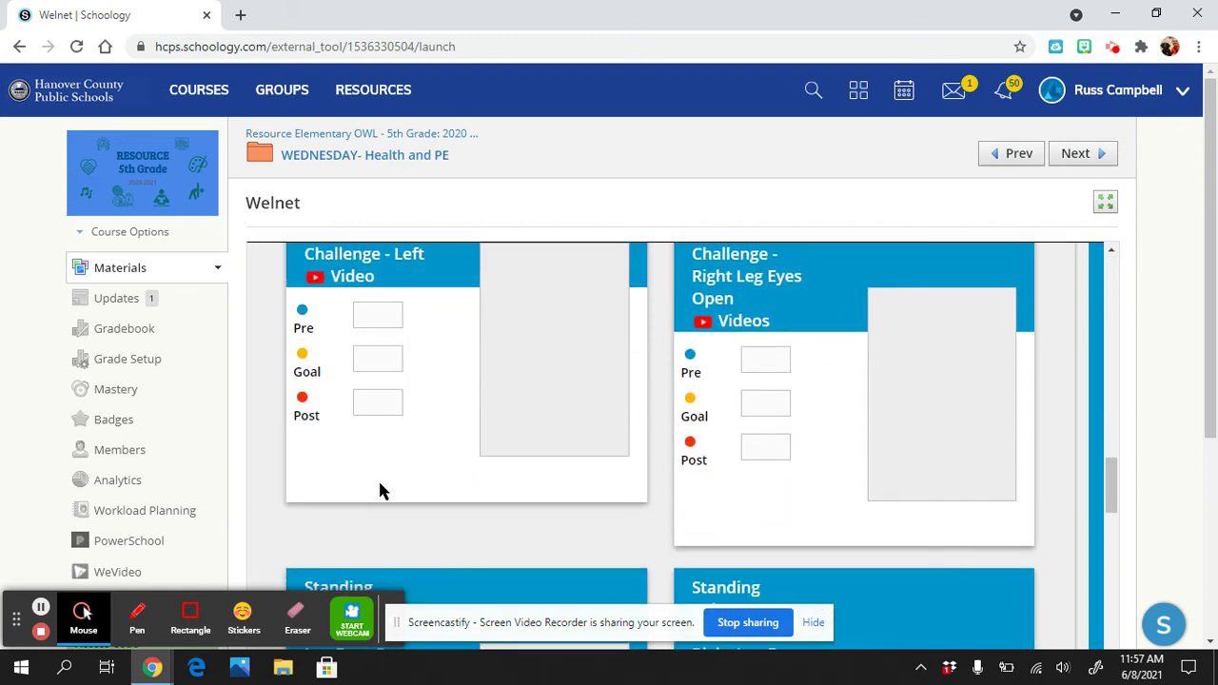
pyautogui.scroll(-1, 380, 490)
pyautogui.scroll(-2, 380, 490)
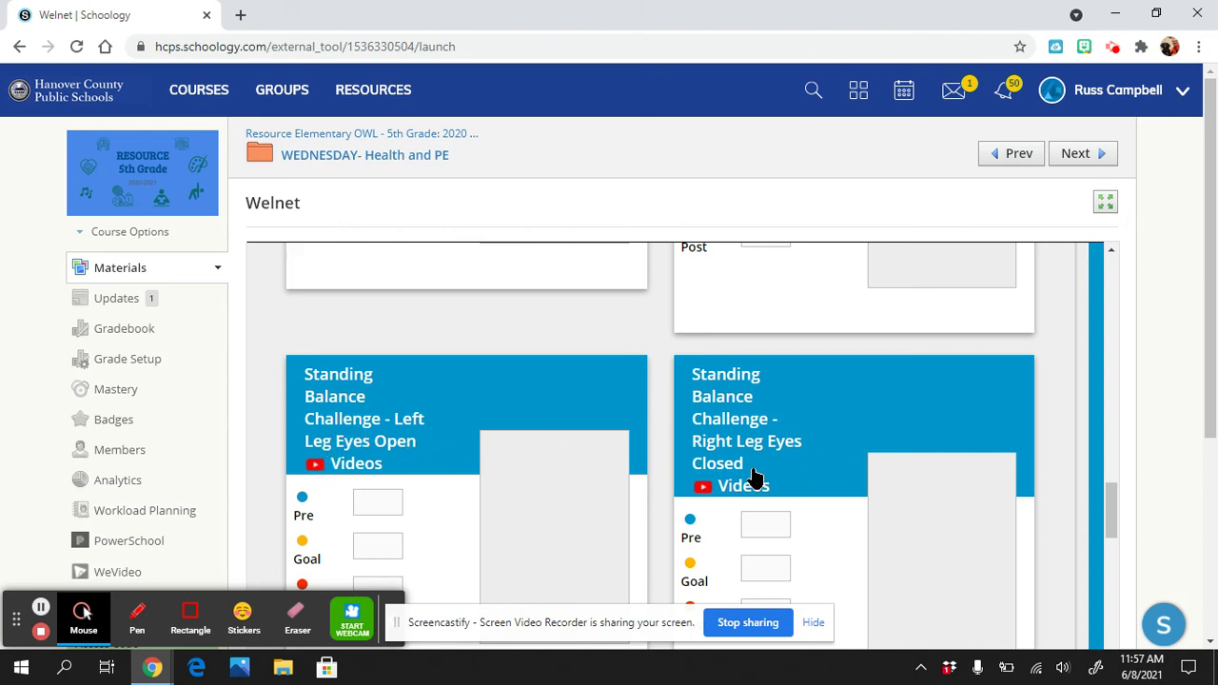
pyautogui.scroll(-1, 752, 476)
pyautogui.scroll(-3, 752, 476)
pyautogui.scroll(-2, 752, 475)
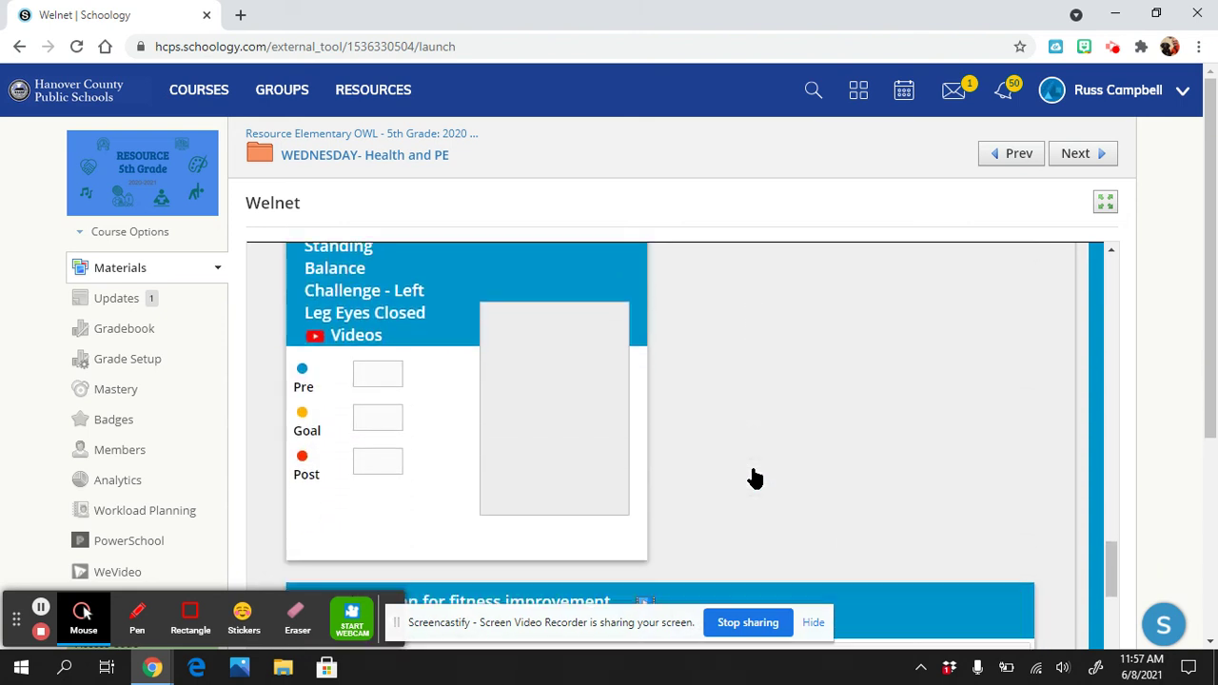
pyautogui.scroll(1, 386, 400)
pyautogui.scroll(3, 384, 398)
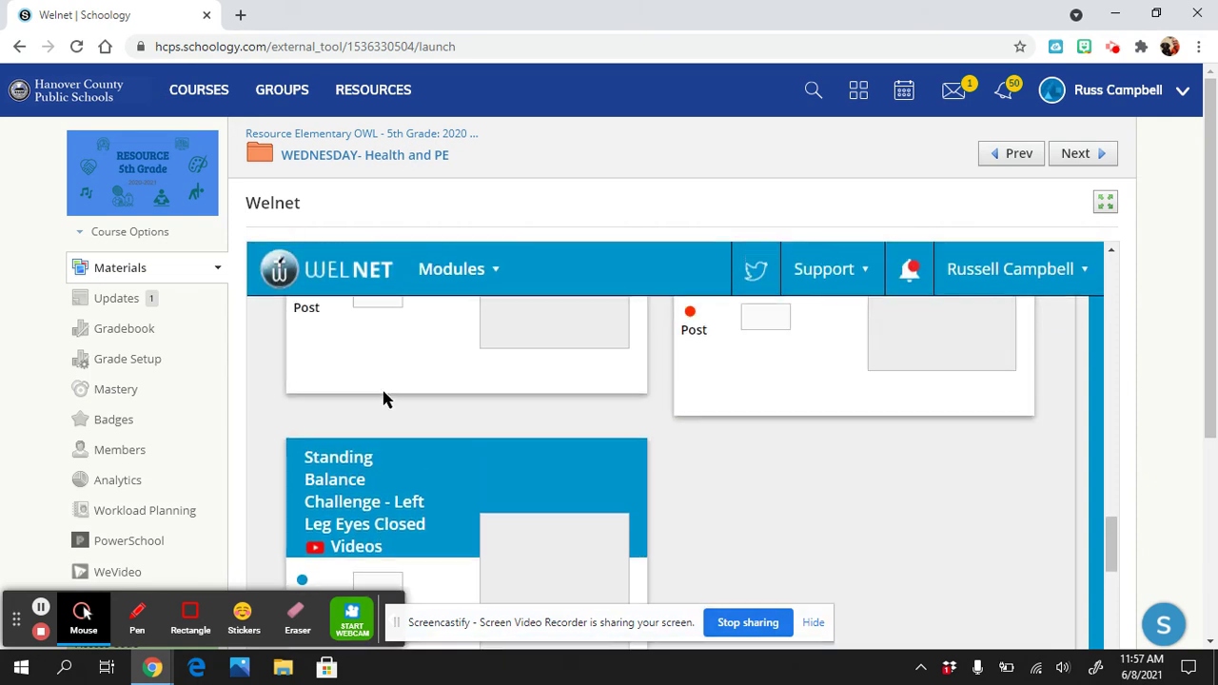
pyautogui.scroll(-6, 383, 400)
pyautogui.scroll(3, 384, 400)
pyautogui.scroll(1, 384, 400)
pyautogui.scroll(-3, 383, 400)
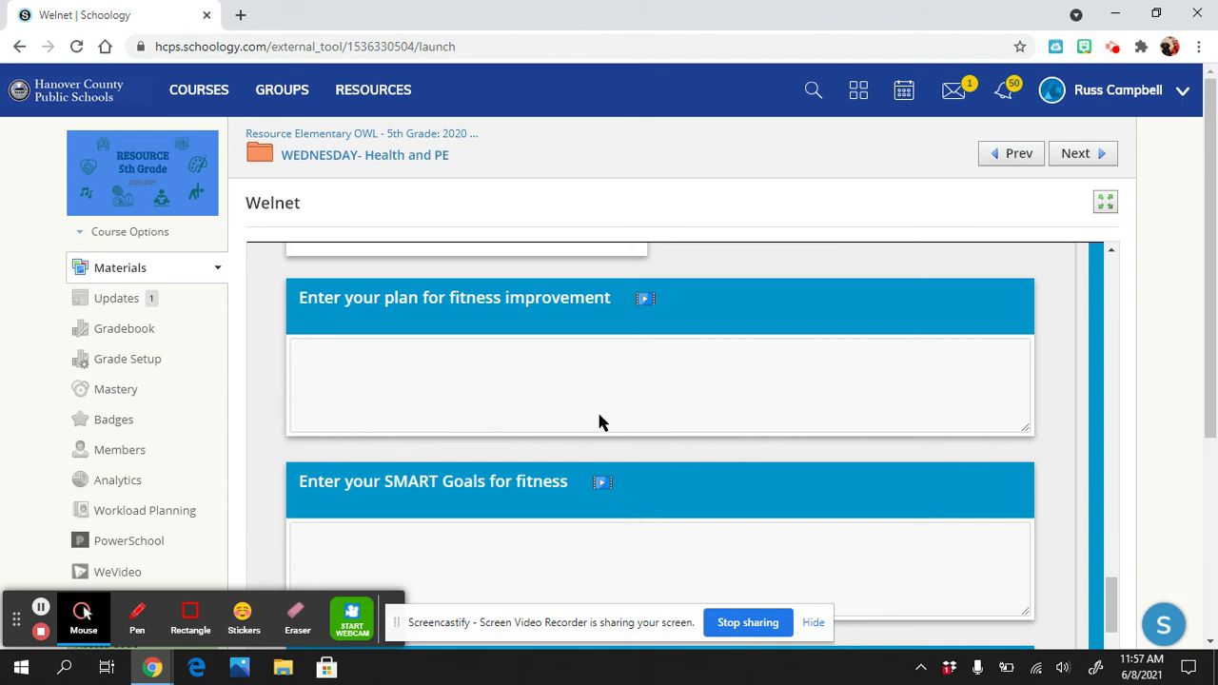
# Step: Scroll to the bottom of the Welnet form to show the Save Information option
pyautogui.scroll(2, 599, 422)
pyautogui.scroll(1, 599, 421)
pyautogui.scroll(1, 598, 422)
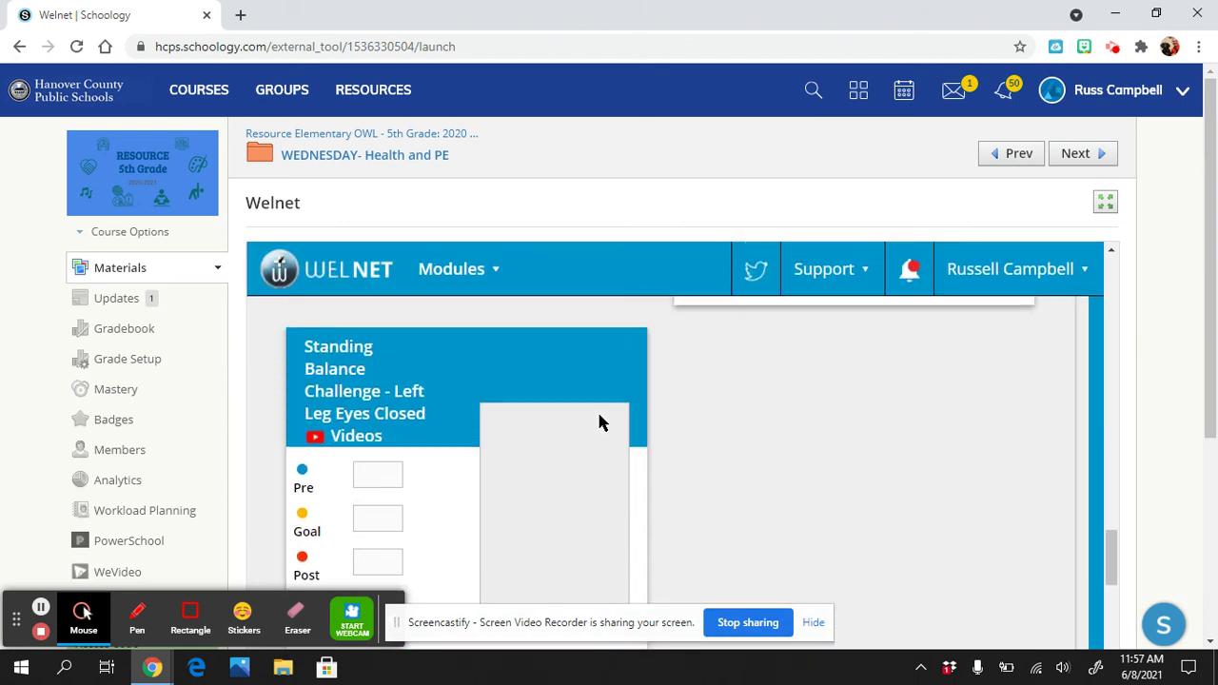
pyautogui.scroll(-3, 599, 422)
pyautogui.scroll(-3, 599, 421)
pyautogui.scroll(-3, 598, 421)
pyautogui.scroll(-1, 599, 422)
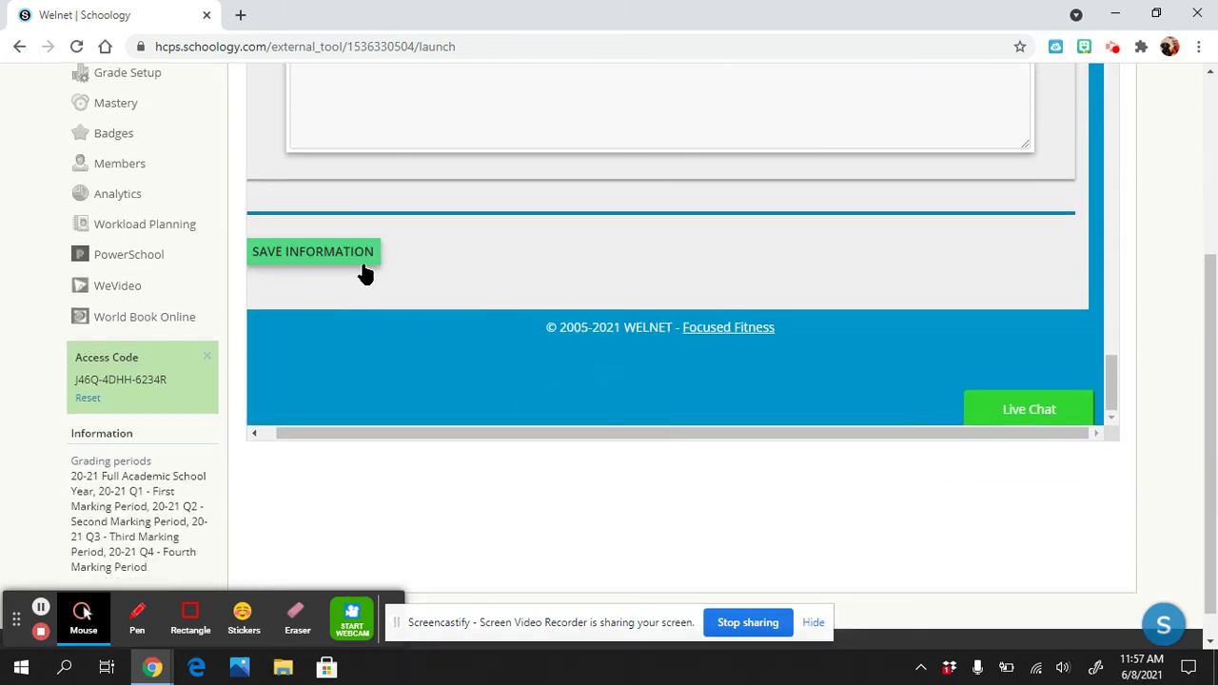
# Step: Scroll back up to the Resting HR and Exercise HR cards and their empty Post boxes
pyautogui.scroll(3, 533, 256)
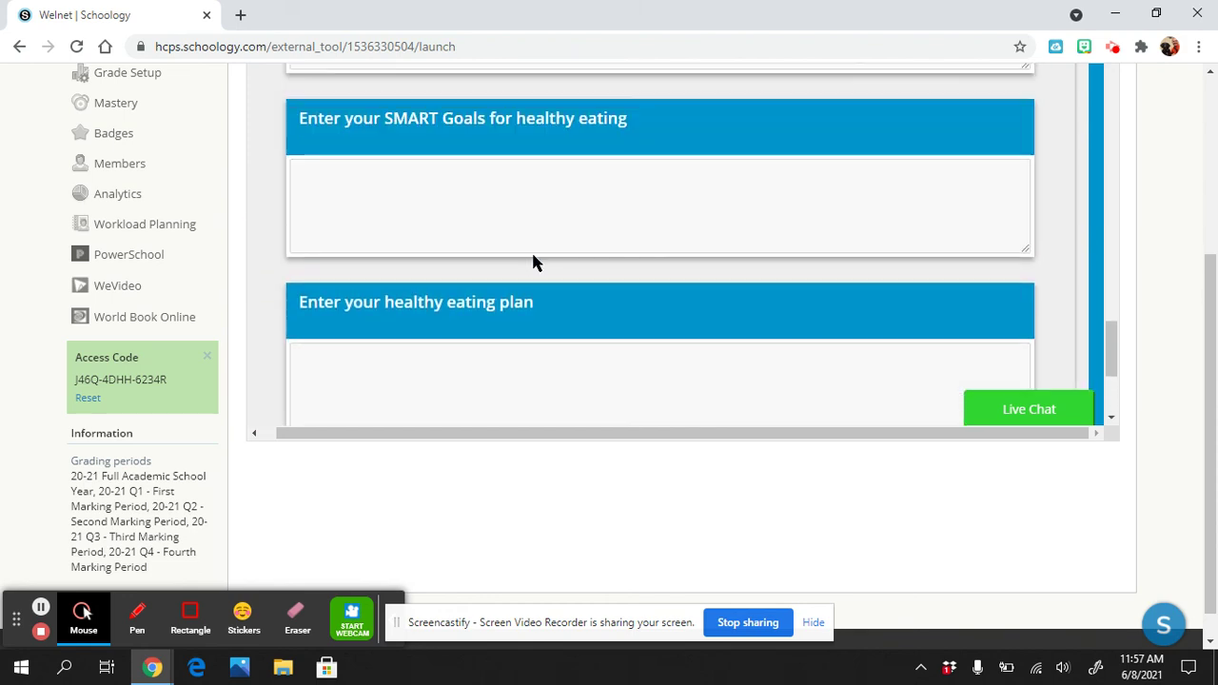
pyautogui.scroll(3, 533, 256)
pyautogui.scroll(5, 533, 264)
pyautogui.scroll(4, 533, 263)
pyautogui.scroll(4, 533, 264)
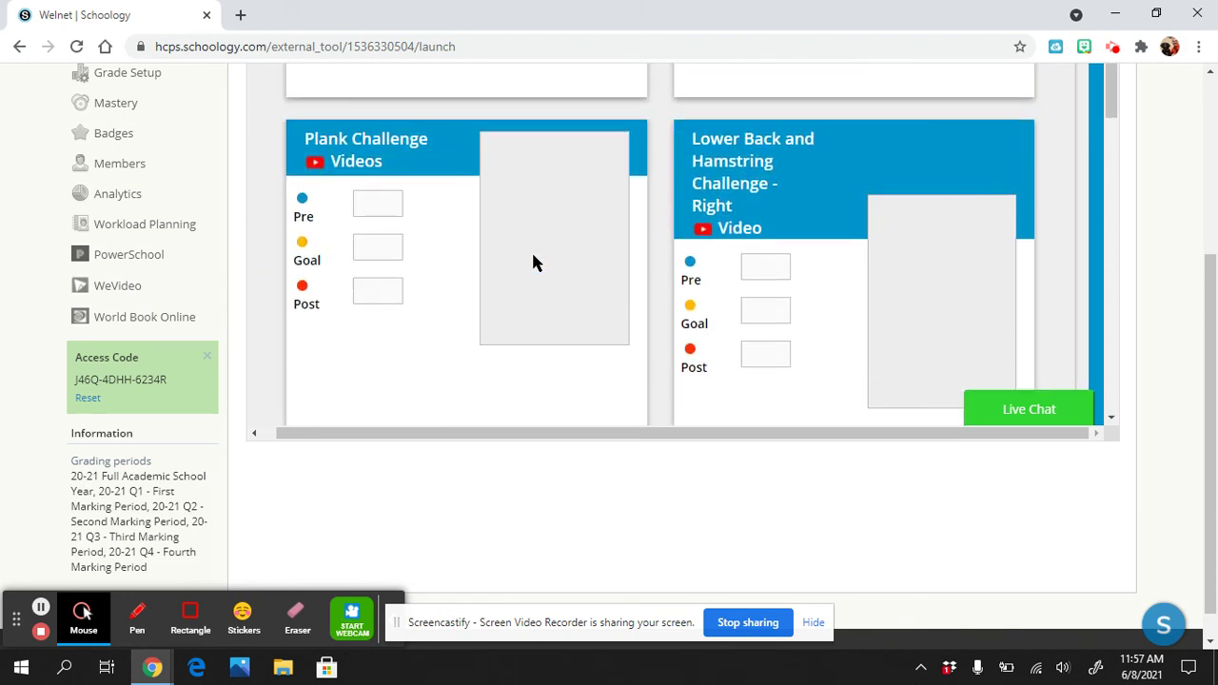
pyautogui.scroll(2, 533, 264)
pyautogui.scroll(1, 533, 263)
pyautogui.scroll(5, 533, 264)
pyautogui.scroll(2, 533, 264)
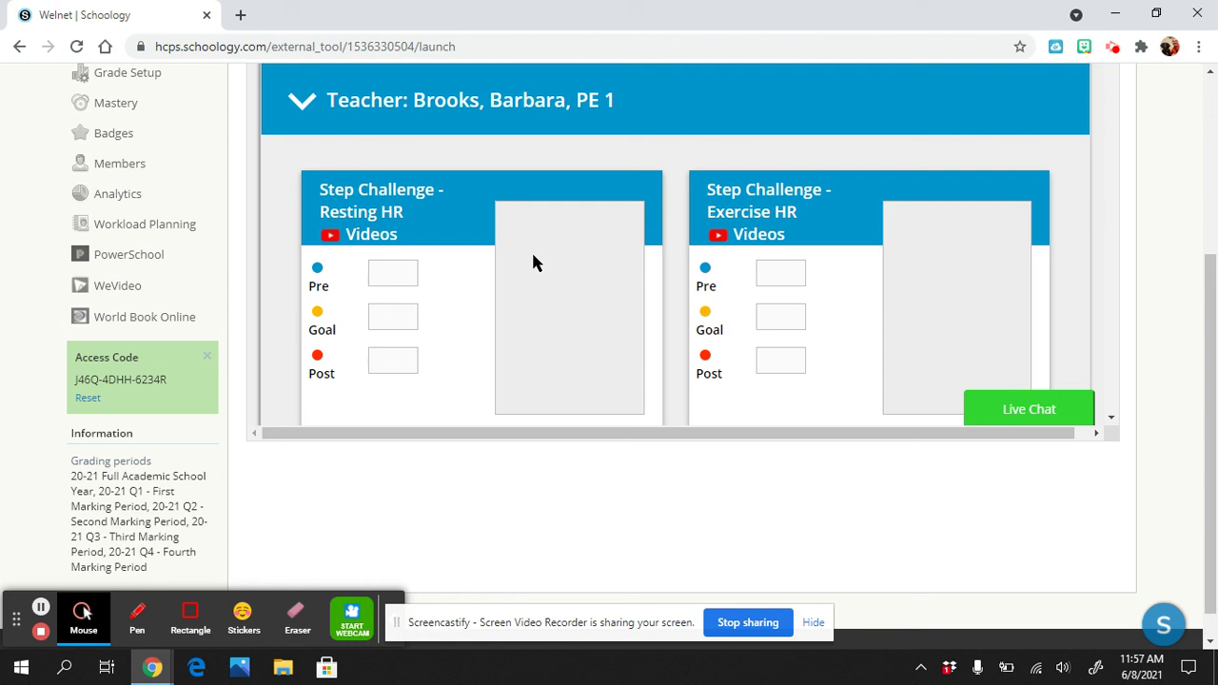
pyautogui.scroll(1, 533, 263)
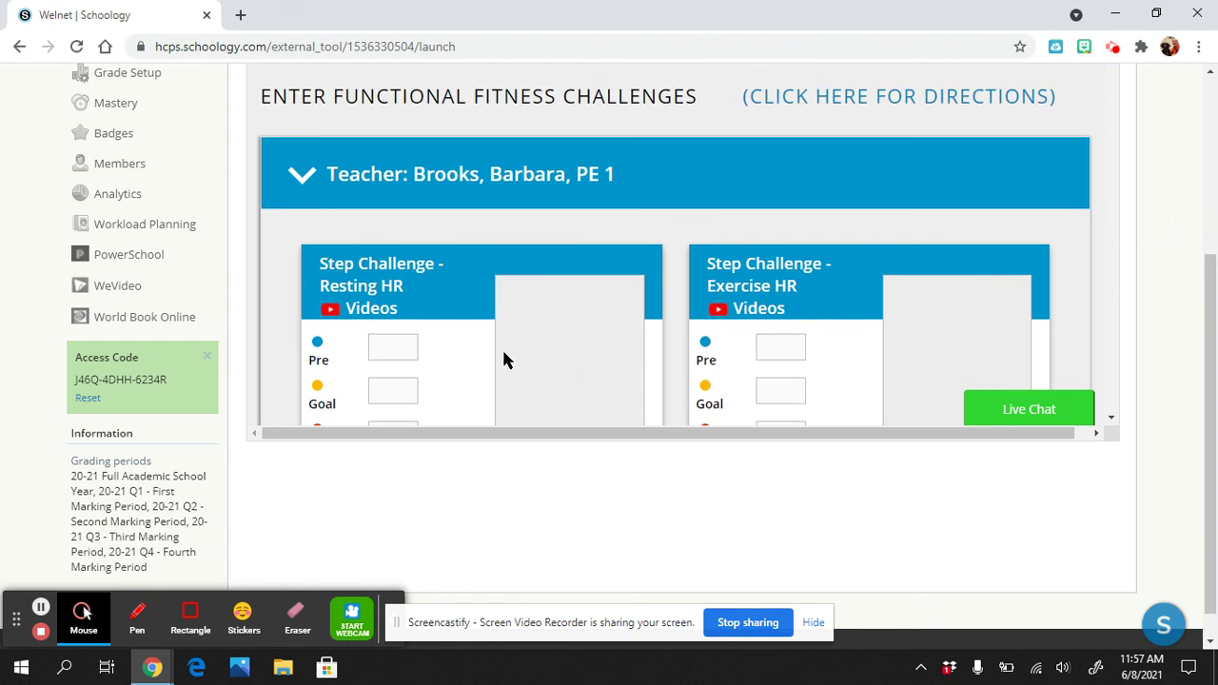
pyautogui.scroll(-1, 505, 352)
pyautogui.scroll(-1, 504, 352)
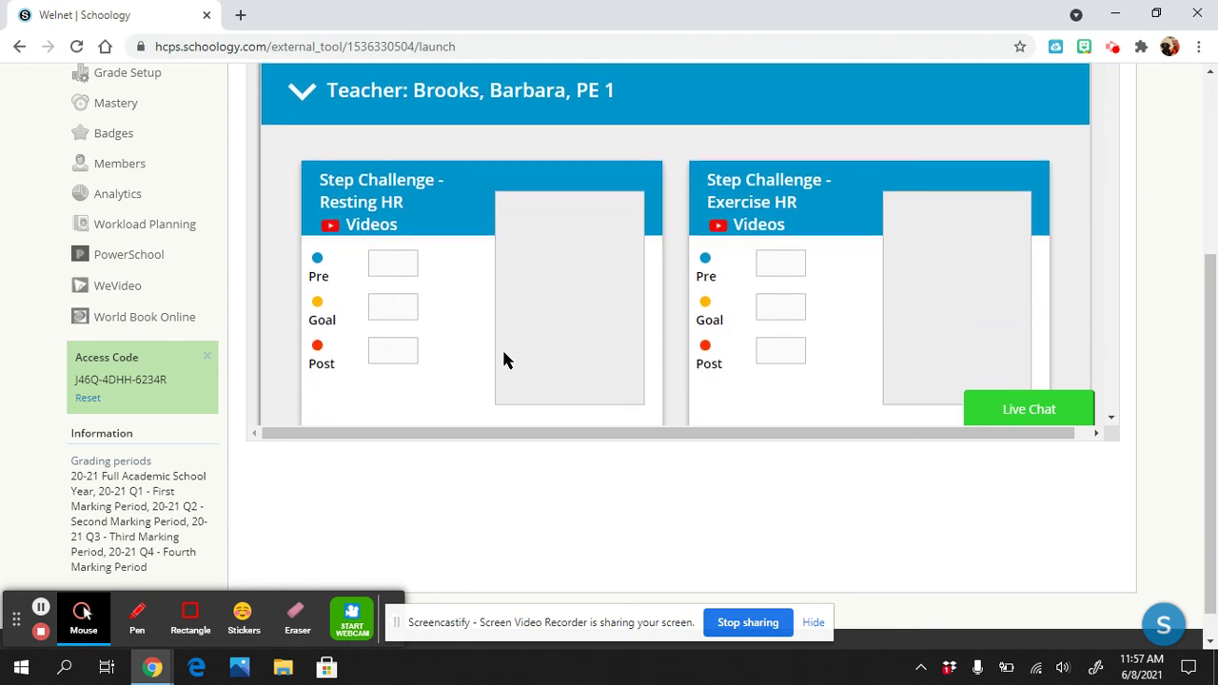